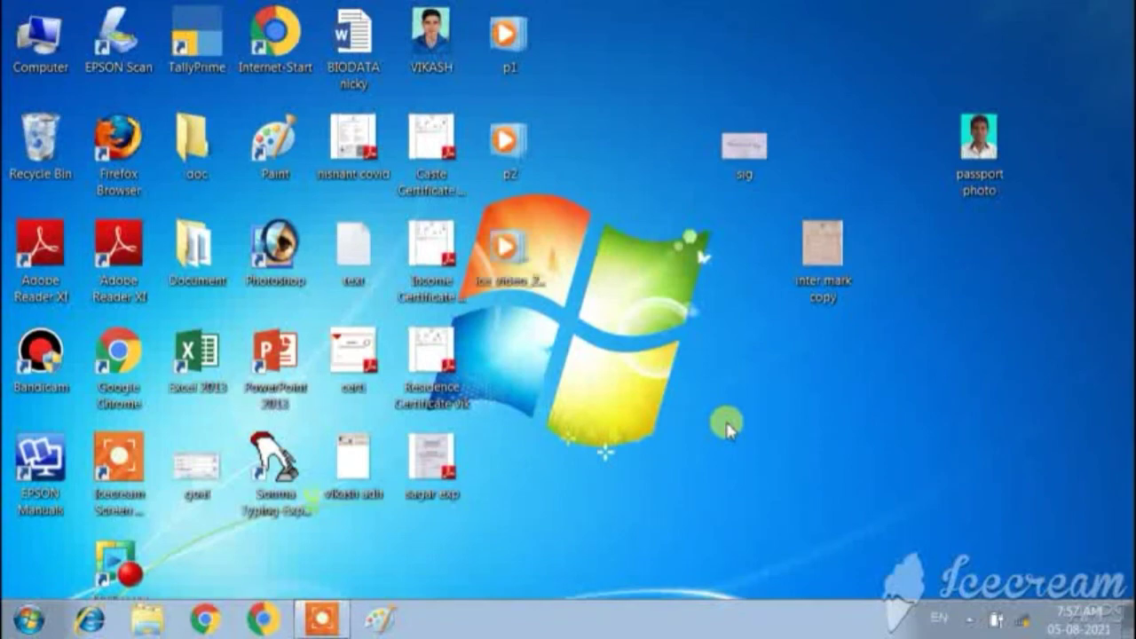
{"action": "left_click", "coordinate": [824, 274]}
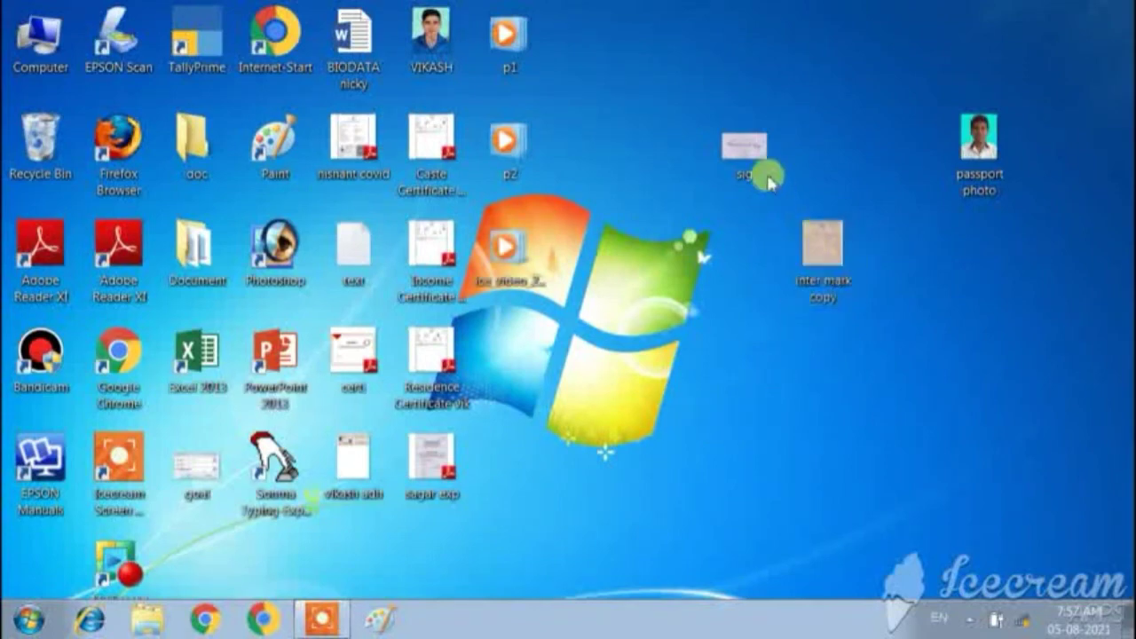
{"action": "left_click", "coordinate": [744, 158]}
{"action": "left_click", "coordinate": [956, 162]}
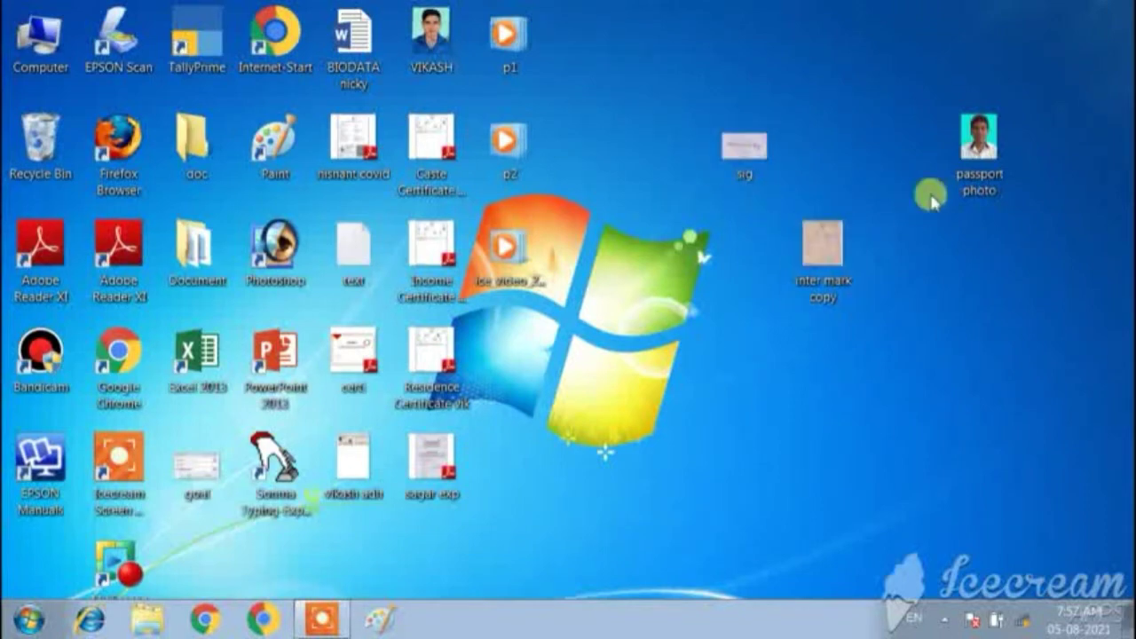
Check the file size of the "inter mark copy" image in its file properties, then close them
{"action": "left_click", "coordinate": [822, 267]}
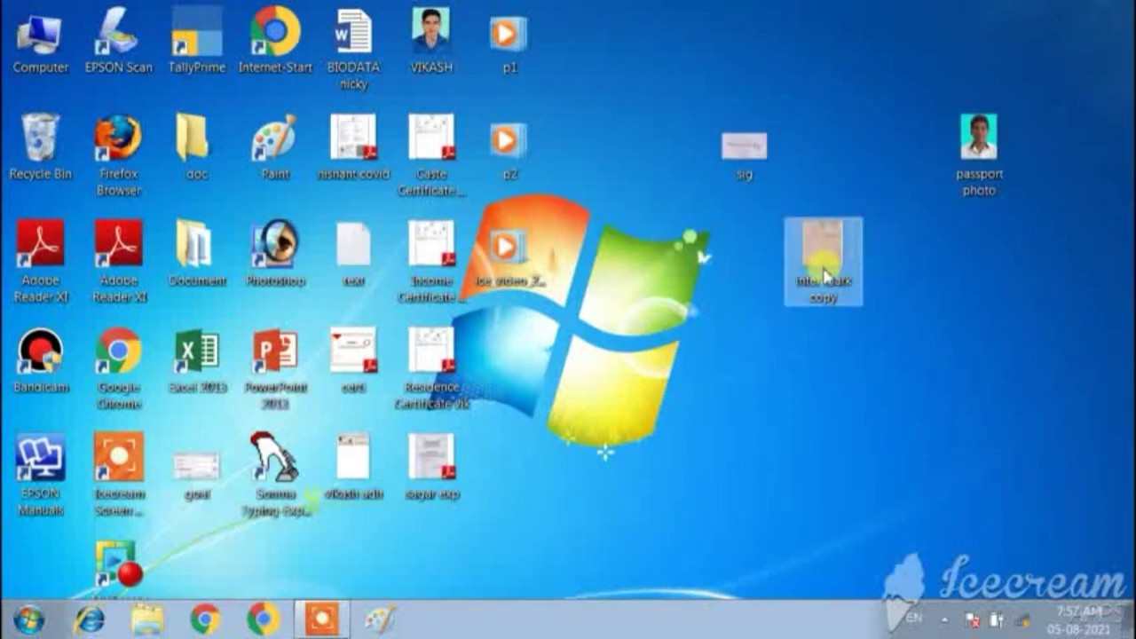
{"action": "right_click", "coordinate": [823, 277]}
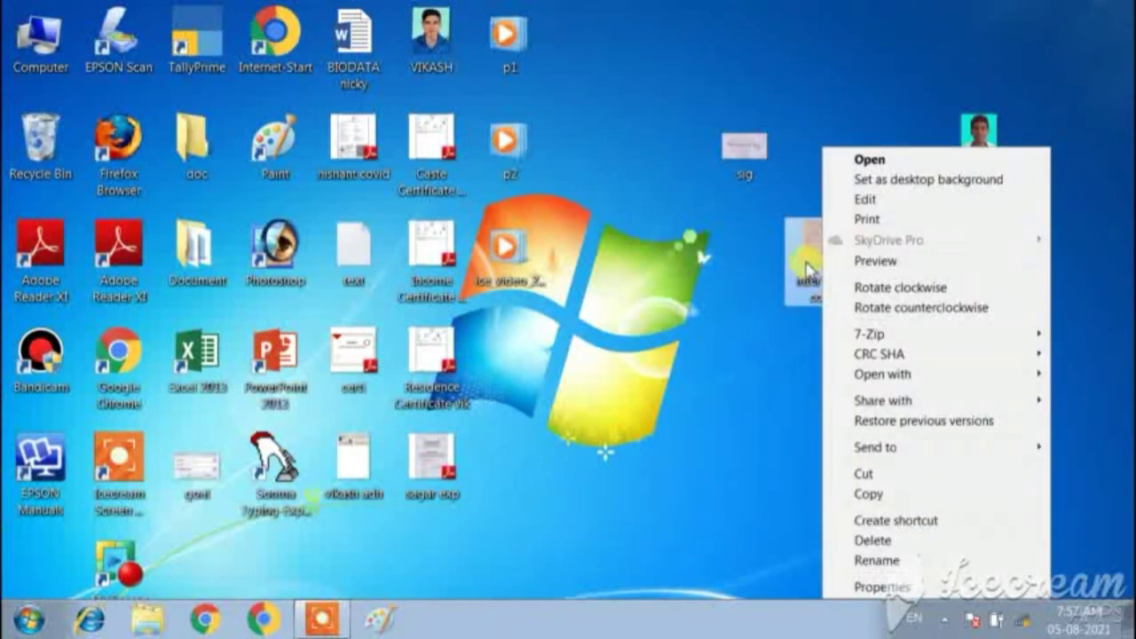
{"action": "left_click", "coordinate": [883, 587]}
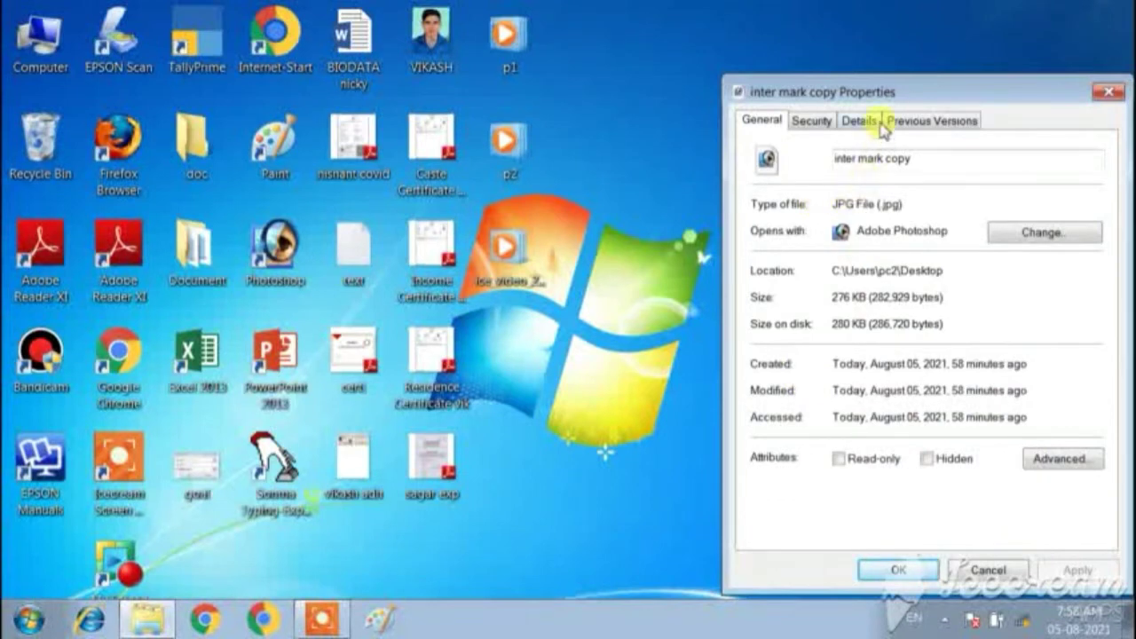
{"action": "left_click_drag", "start_coordinate": [890, 93], "coordinate": [827, 80]}
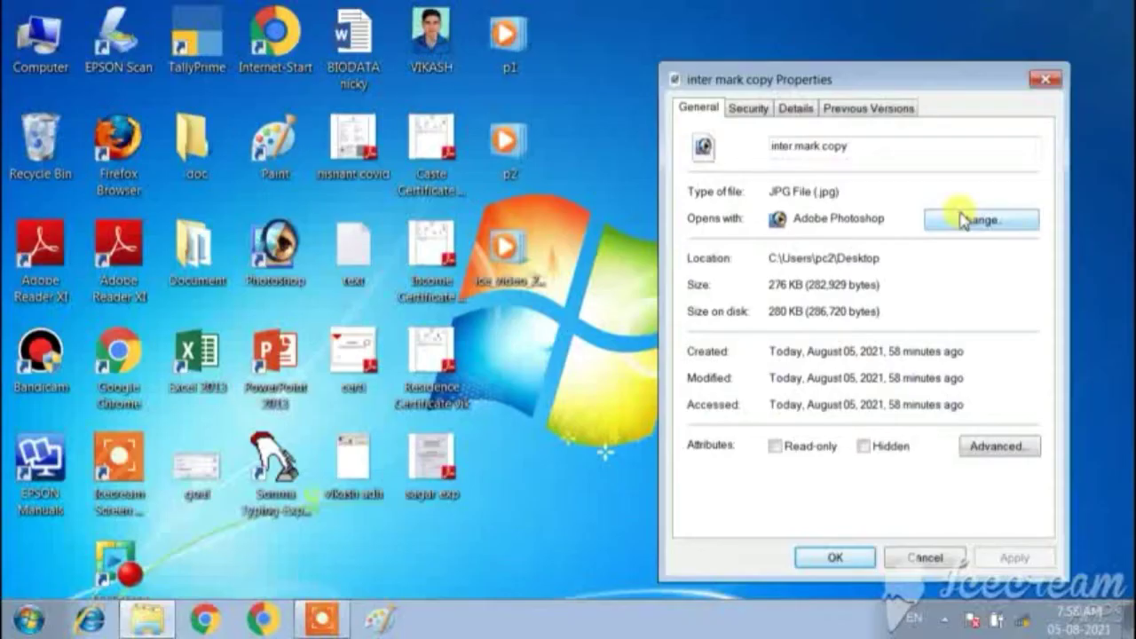
{"action": "left_click", "coordinate": [1041, 79]}
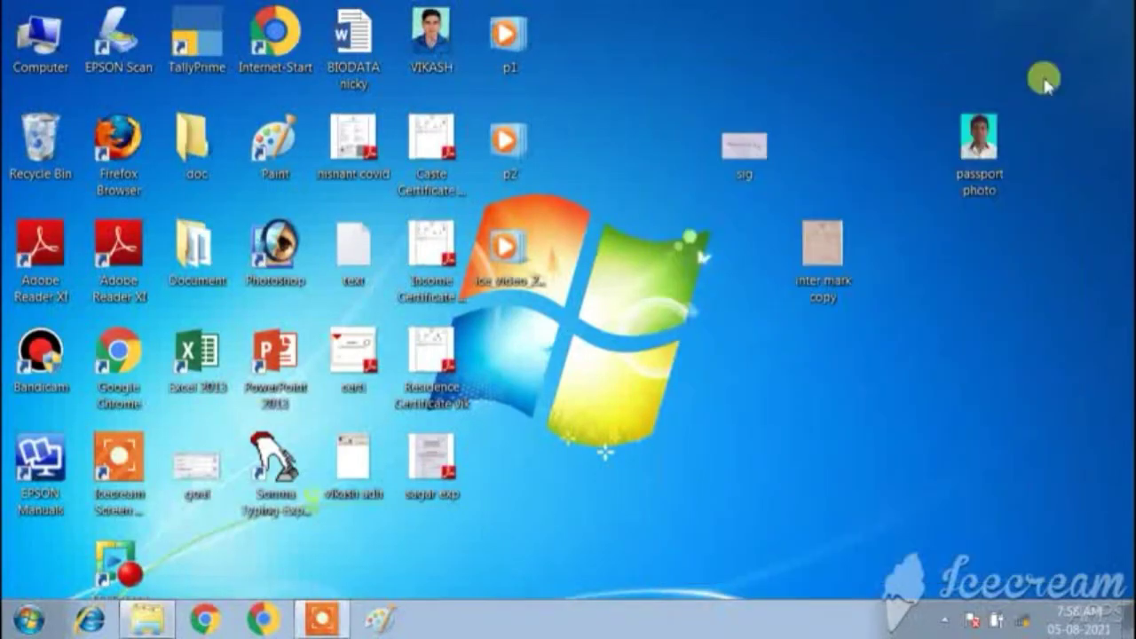
Check the file size of the "passport photo" image in its file properties, then close them
{"action": "right_click", "coordinate": [980, 144]}
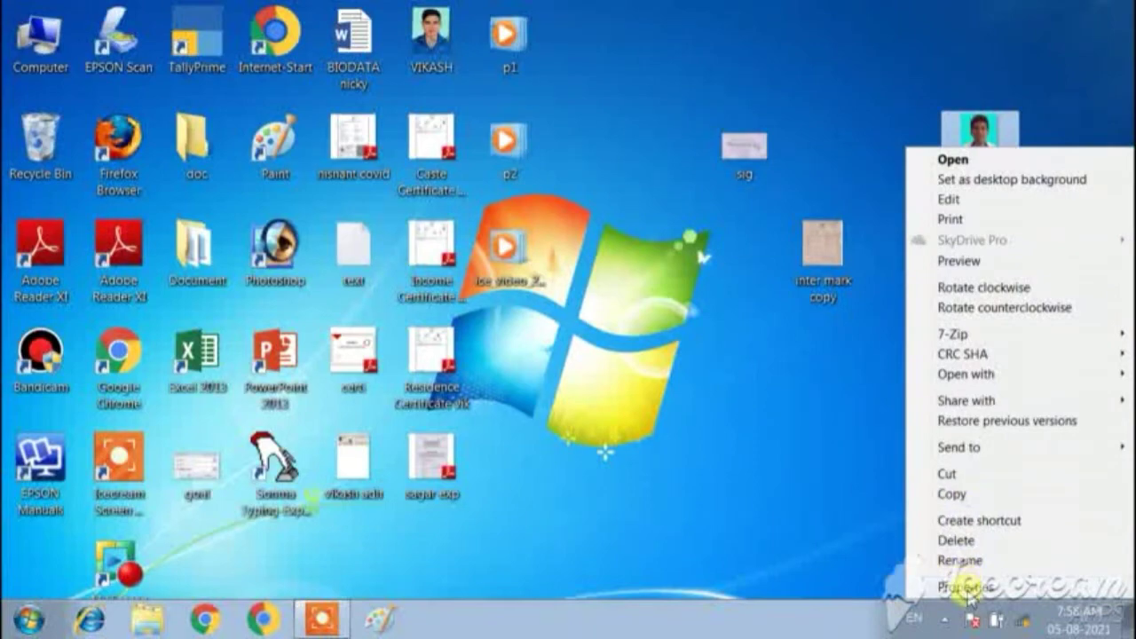
{"action": "left_click", "coordinate": [964, 587]}
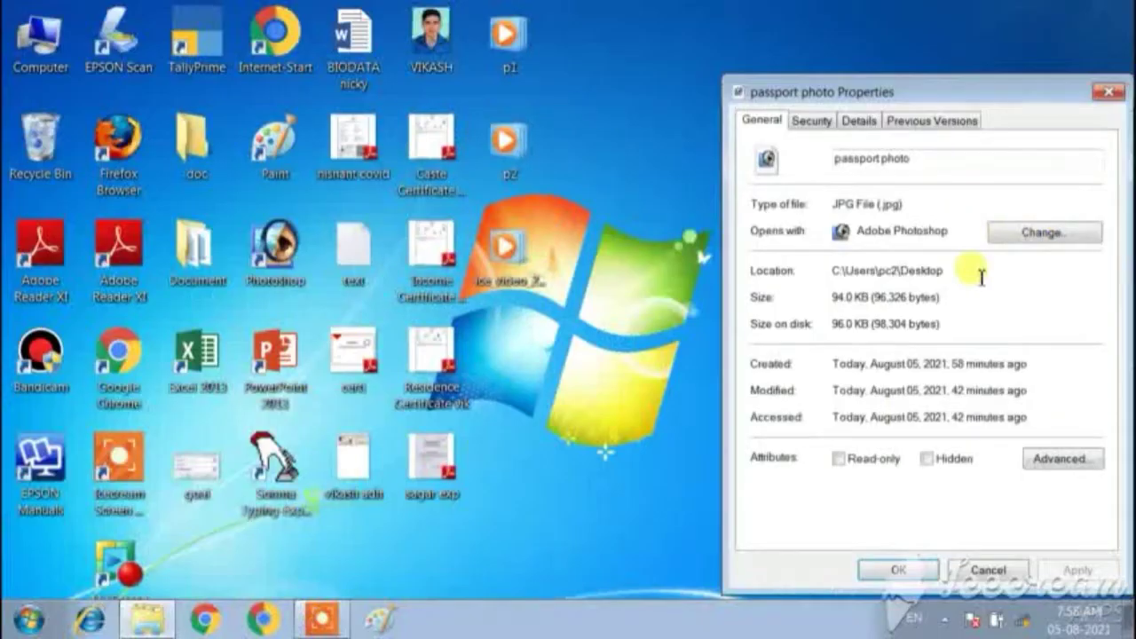
{"action": "left_click", "coordinate": [1111, 93]}
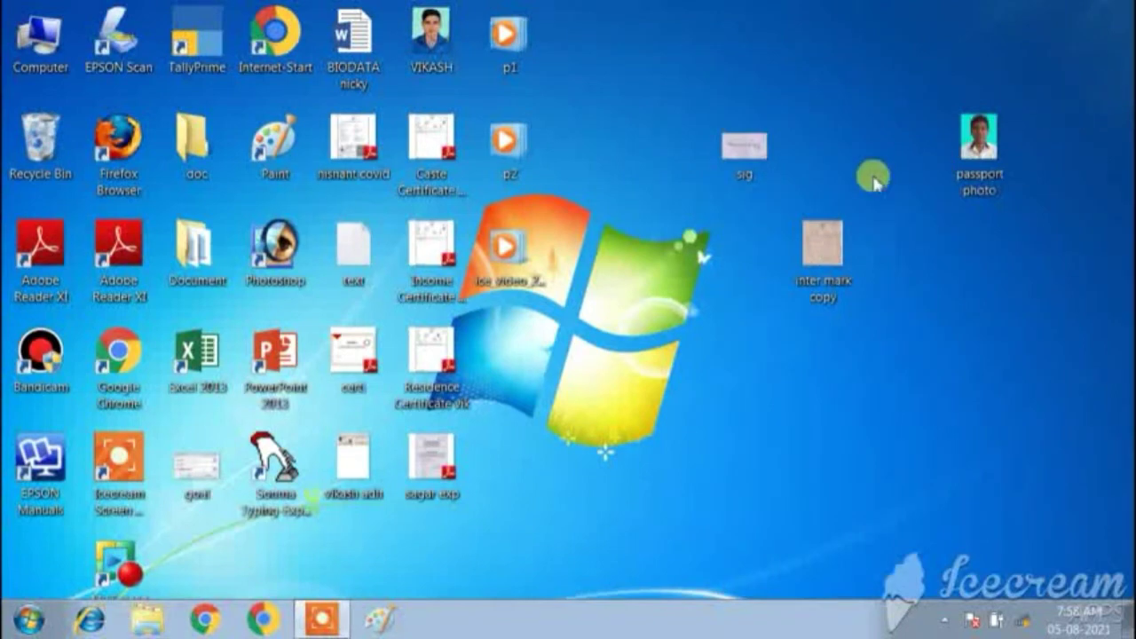
Check the file size of the "sig" image in its file properties, then close them
{"action": "right_click", "coordinate": [737, 158]}
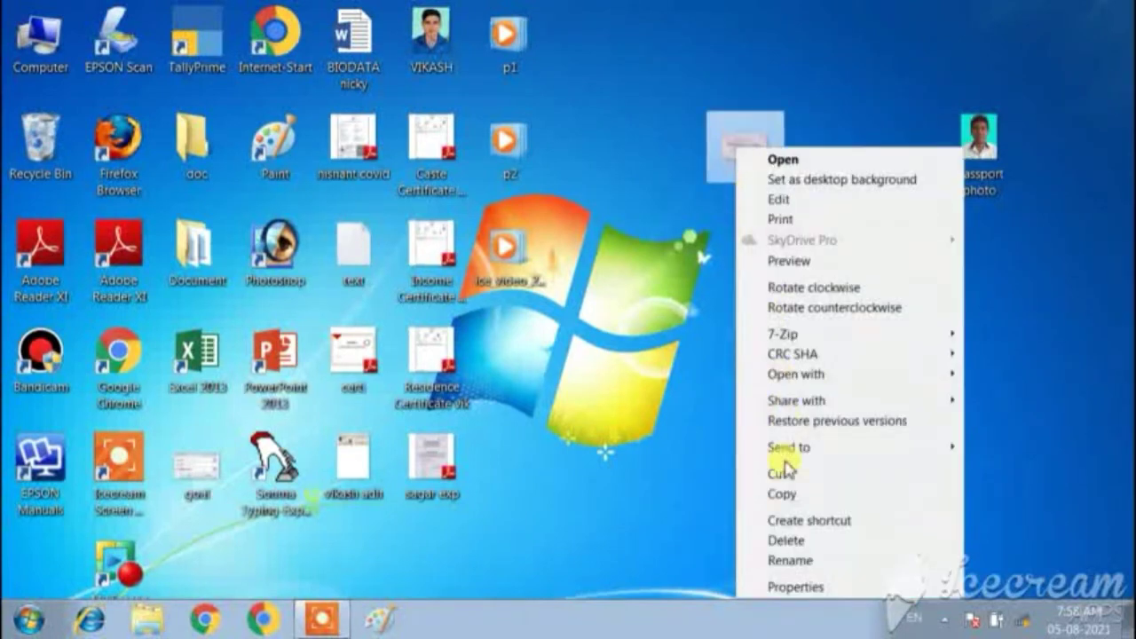
{"action": "left_click", "coordinate": [794, 586]}
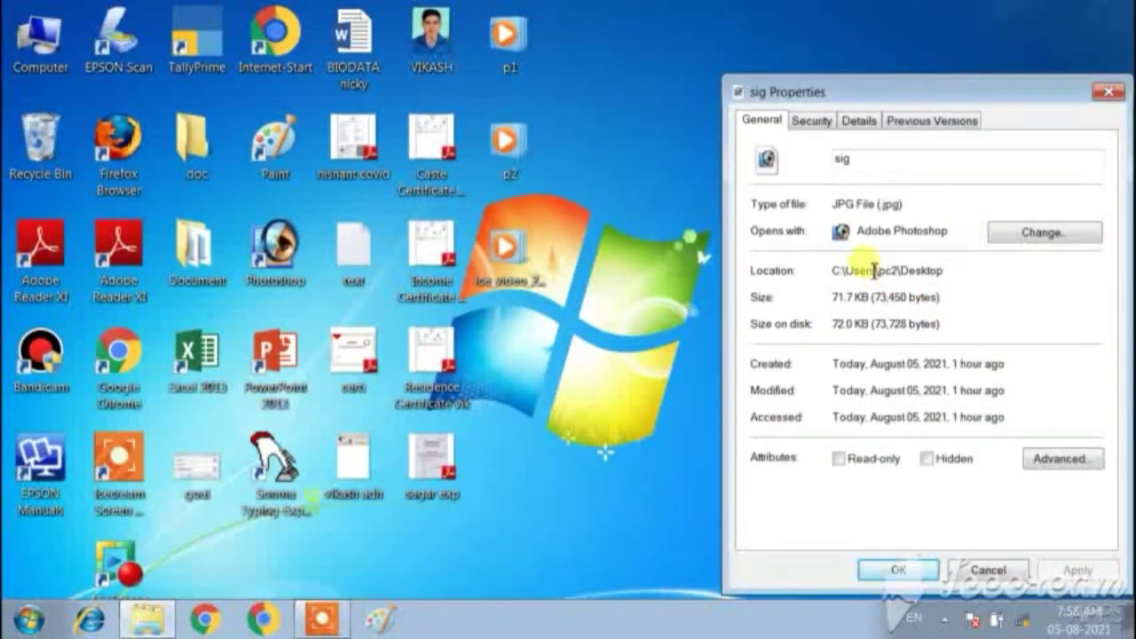
{"action": "left_click", "coordinate": [1109, 95]}
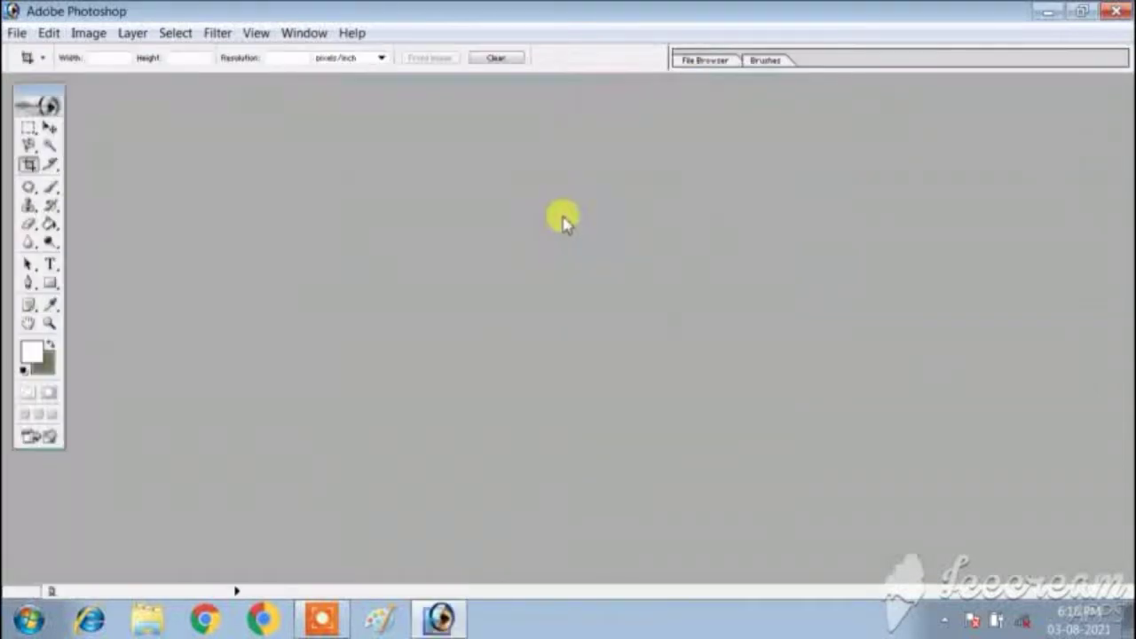
Open the "mark" image from the desktop in Adobe Photoshop and bring up its Image Size settings
{"action": "left_click", "coordinate": [1047, 11]}
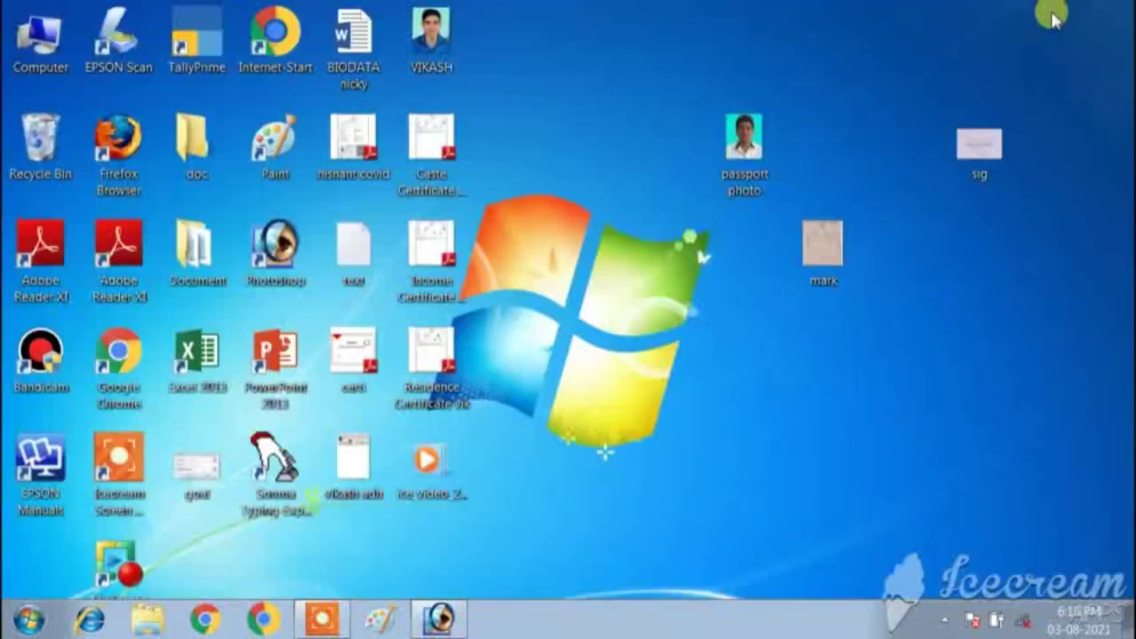
{"action": "right_click", "coordinate": [820, 249]}
{"action": "left_click", "coordinate": [902, 160]}
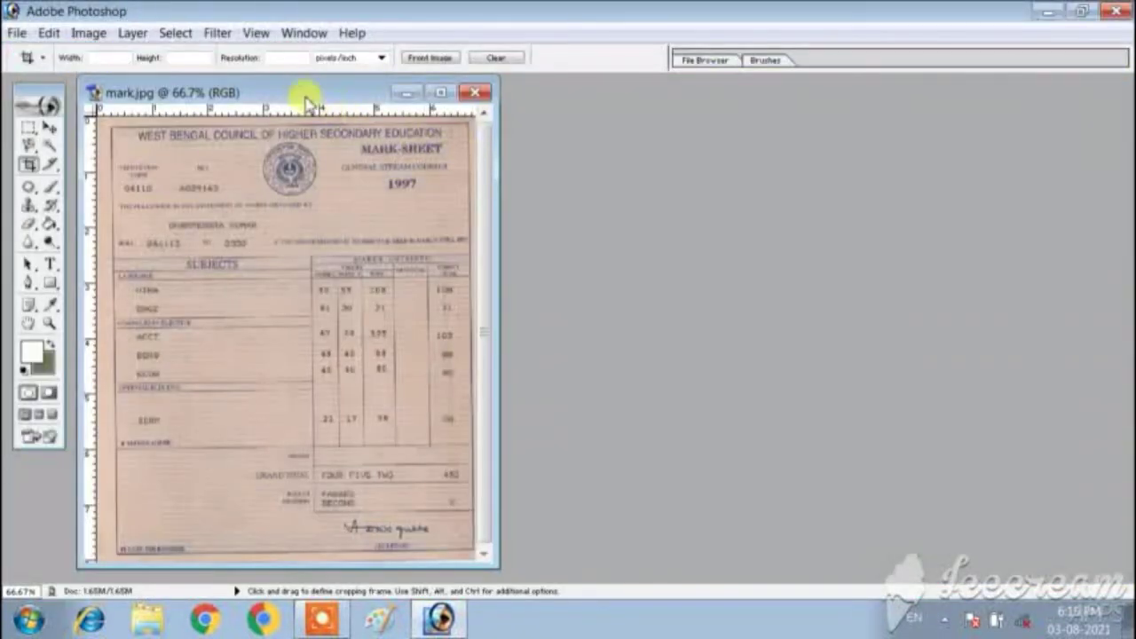
{"action": "left_click_drag", "start_coordinate": [306, 100], "coordinate": [444, 105]}
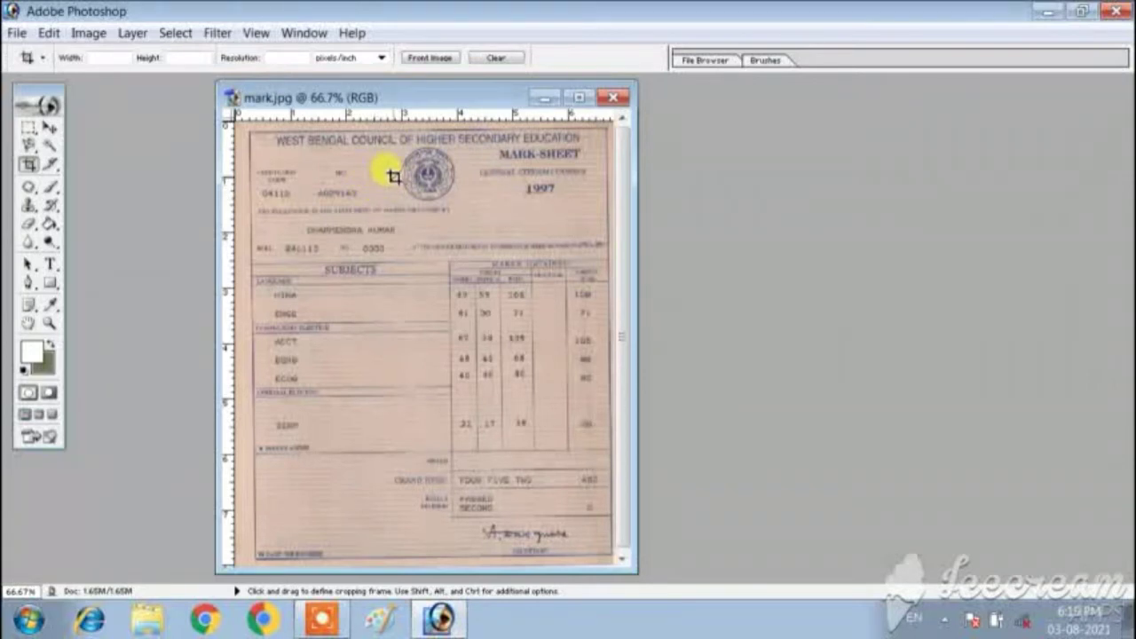
{"action": "left_click", "coordinate": [87, 36]}
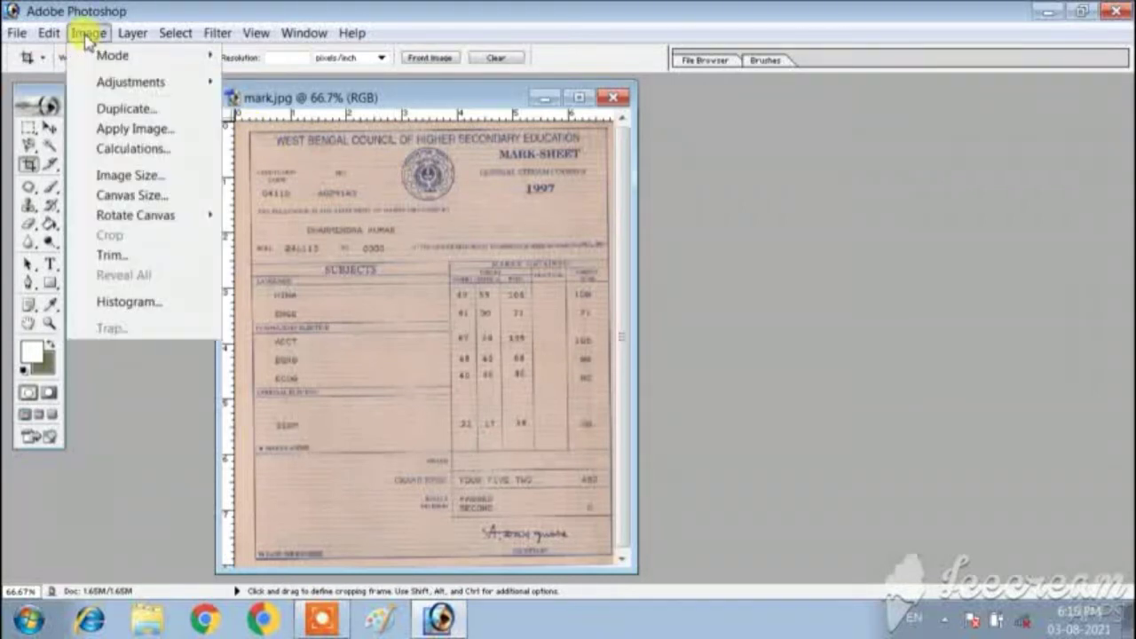
{"action": "left_click", "coordinate": [127, 176]}
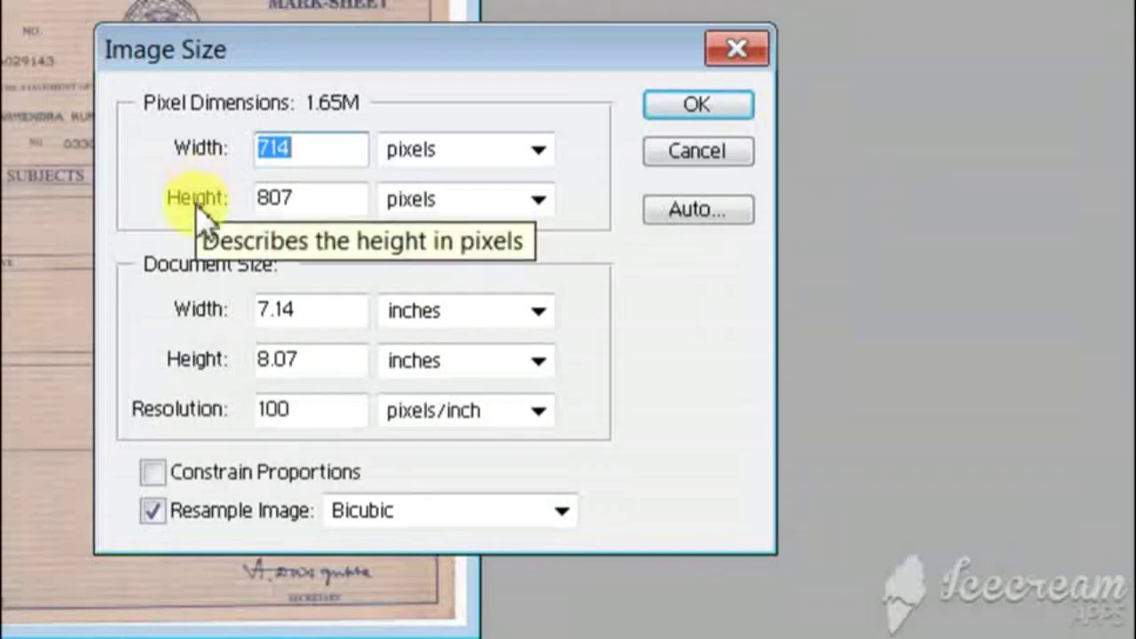
Set the mark sheet image's resolution to 72 pixels/inch
{"action": "left_click", "coordinate": [312, 408]}
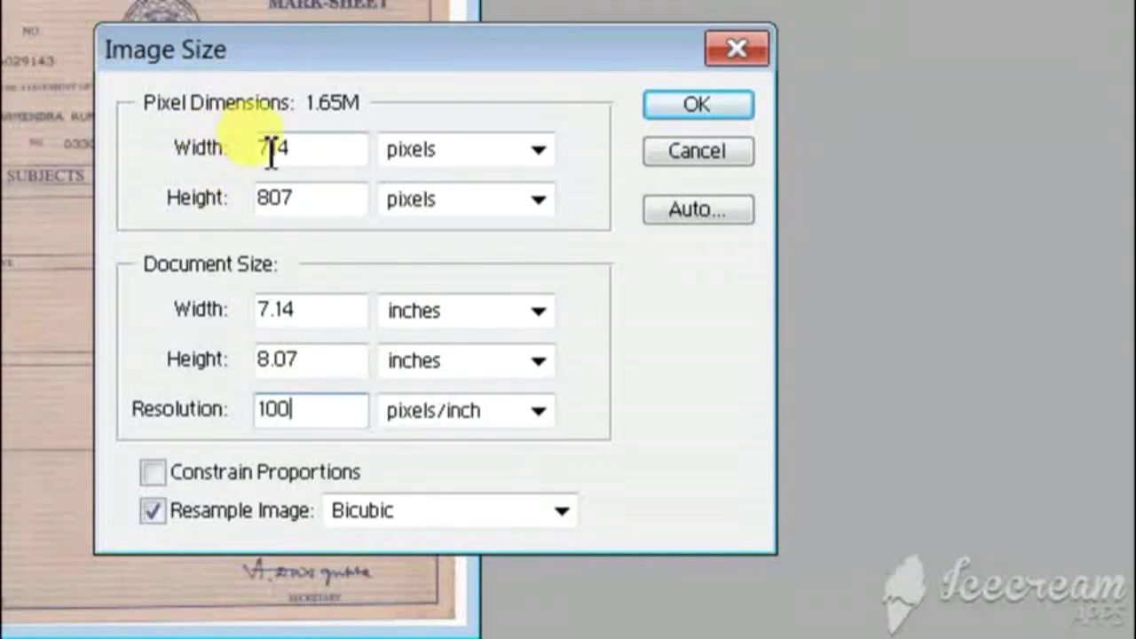
{"action": "left_click", "coordinate": [316, 408]}
{"action": "key", "text": "BackSpace"}
{"action": "key", "text": "BackSpace"}
{"action": "key", "text": "BackSpace"}
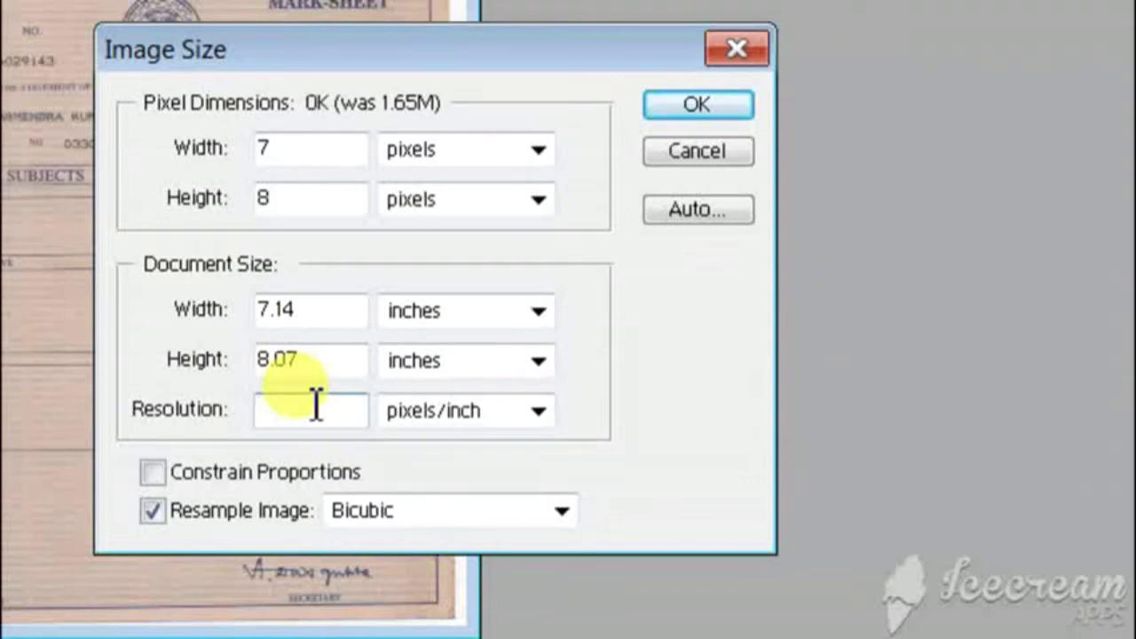
{"action": "type", "text": "72"}
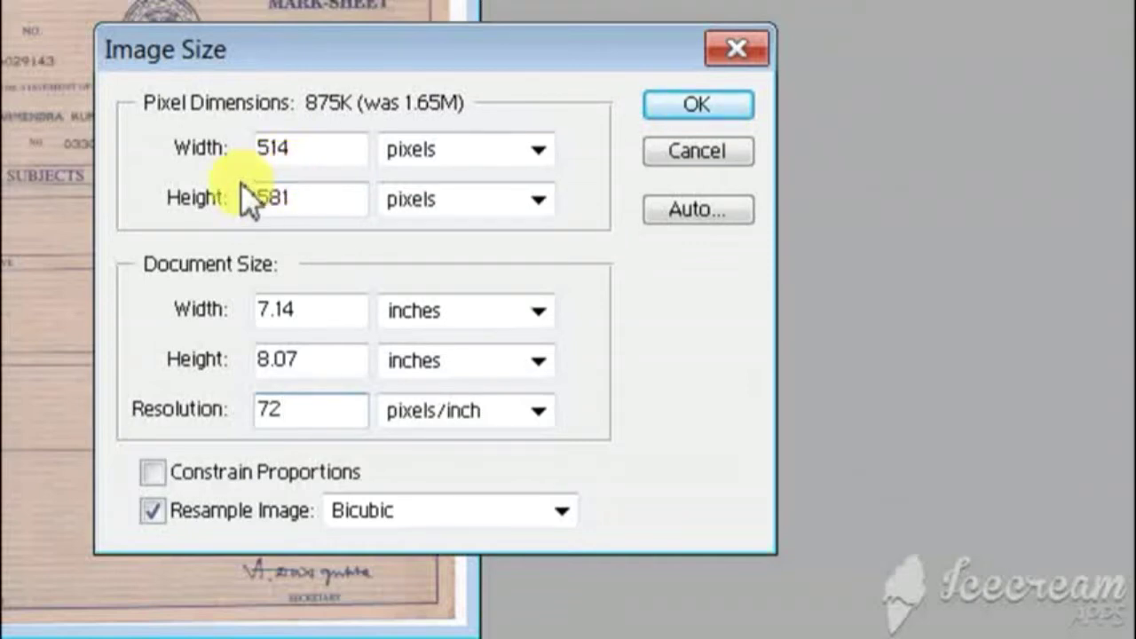
Set the mark sheet image's width to 200 pixels with Constrain Proportions off
{"action": "left_click", "coordinate": [309, 151]}
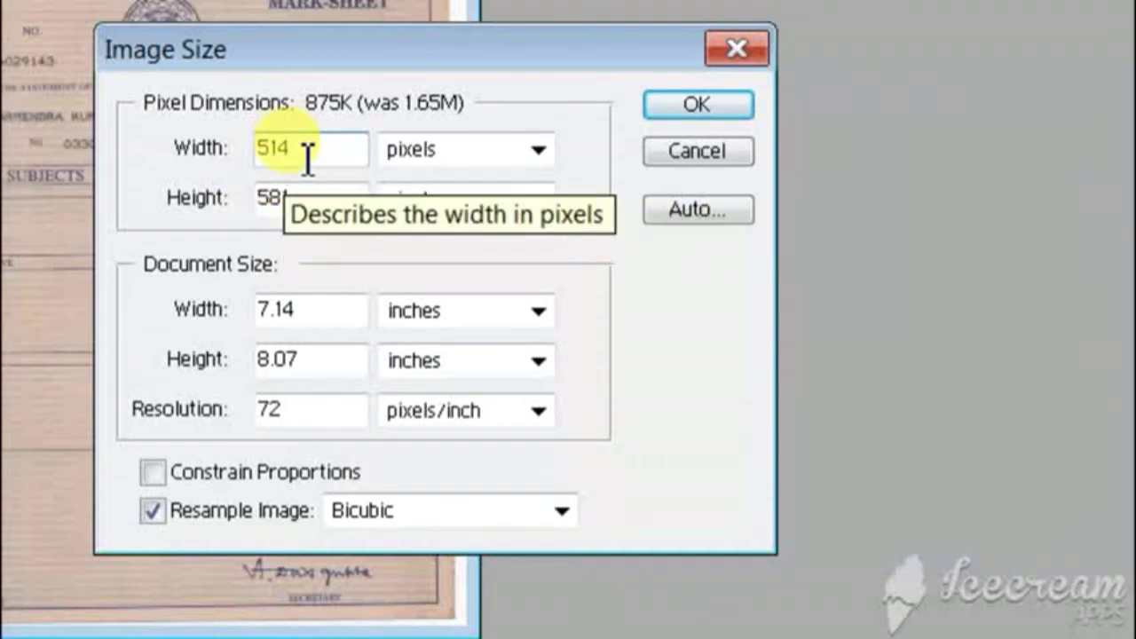
{"action": "left_click_drag", "start_coordinate": [307, 157], "coordinate": [188, 154]}
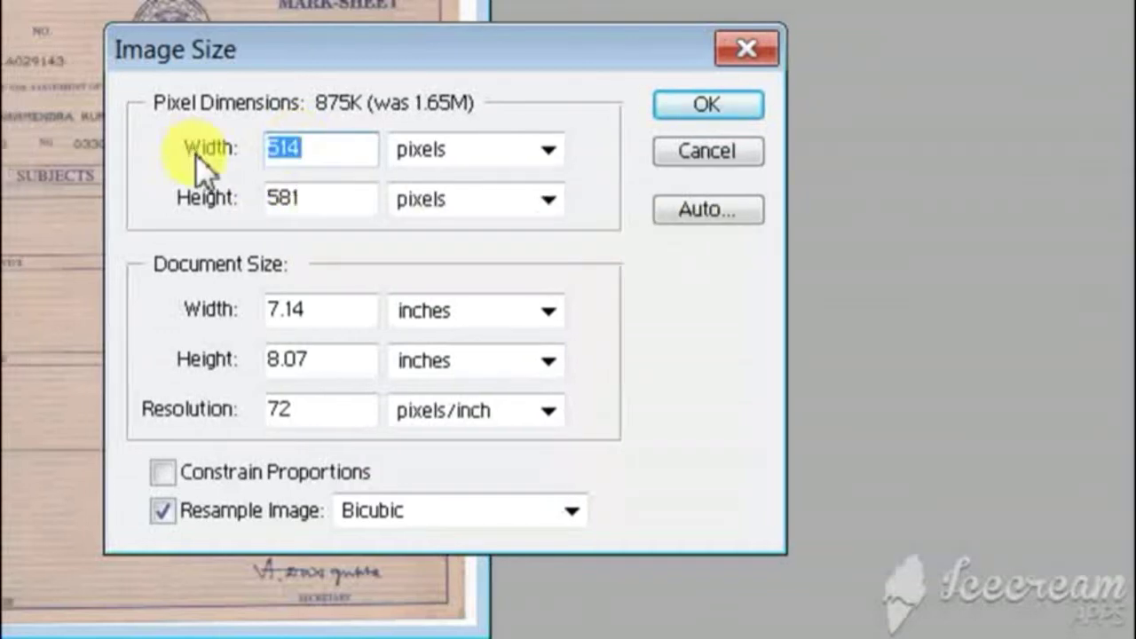
{"action": "left_click", "coordinate": [333, 156]}
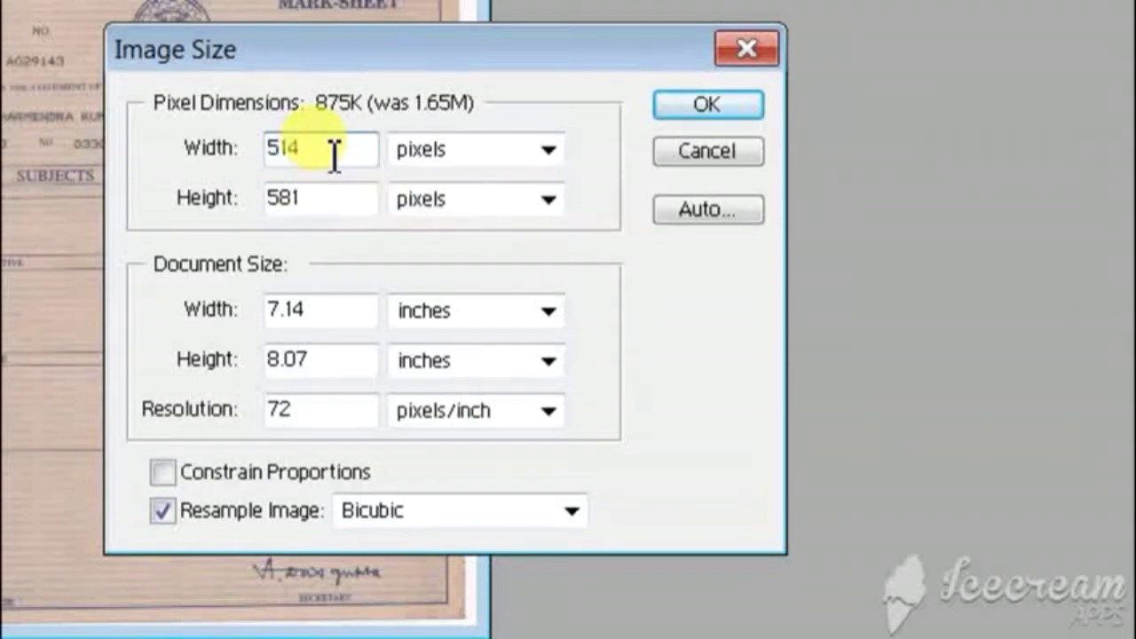
{"action": "left_click_drag", "start_coordinate": [333, 156], "coordinate": [274, 153]}
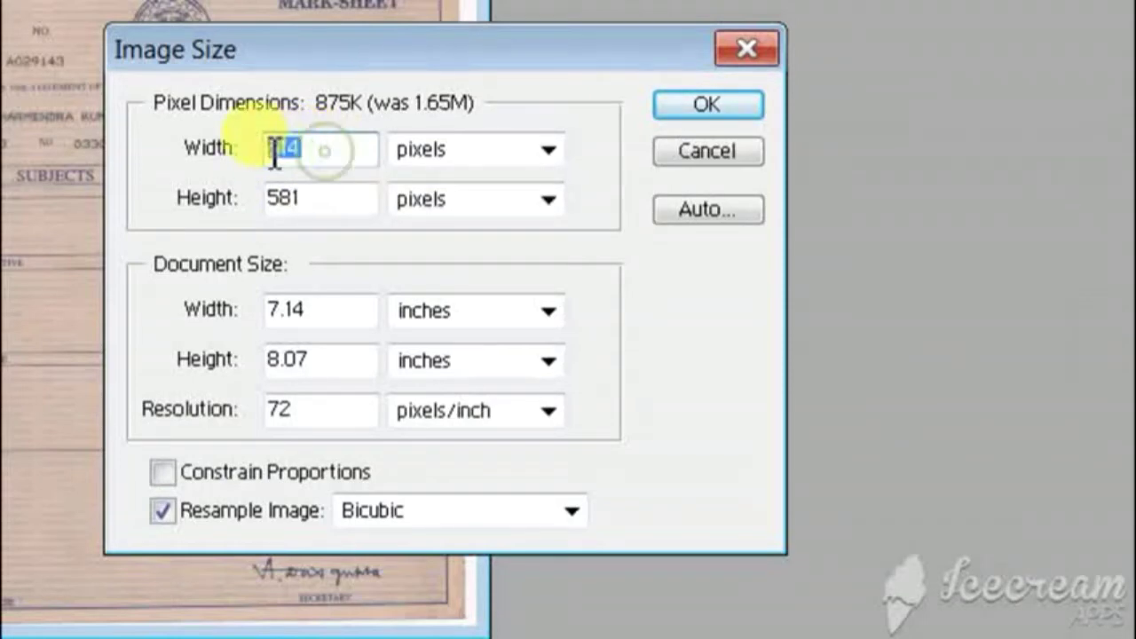
{"action": "type", "text": "200"}
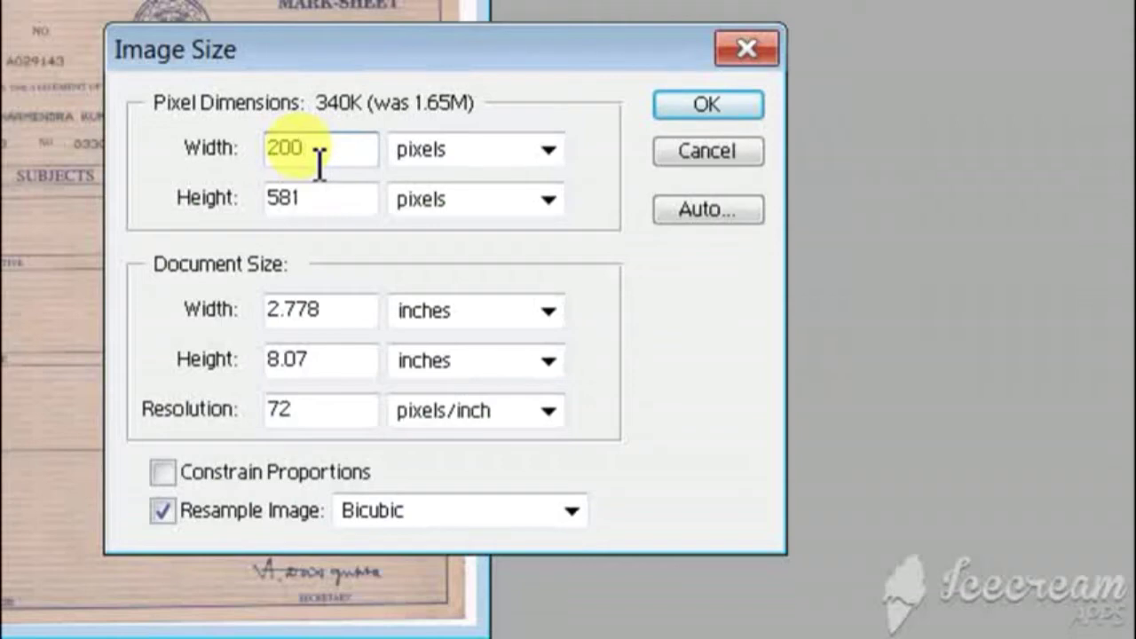
Turn on Constrain Proportions and set the mark sheet image's width to 200 pixels
{"action": "left_click", "coordinate": [164, 472]}
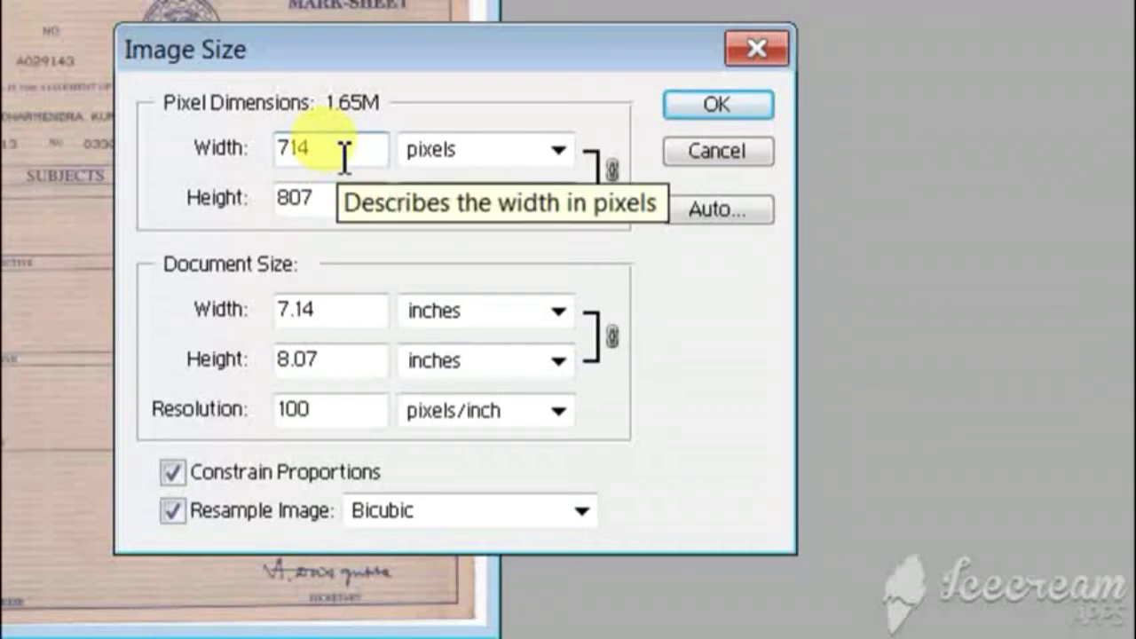
{"action": "left_click_drag", "start_coordinate": [344, 153], "coordinate": [254, 162]}
{"action": "type", "text": "2"}
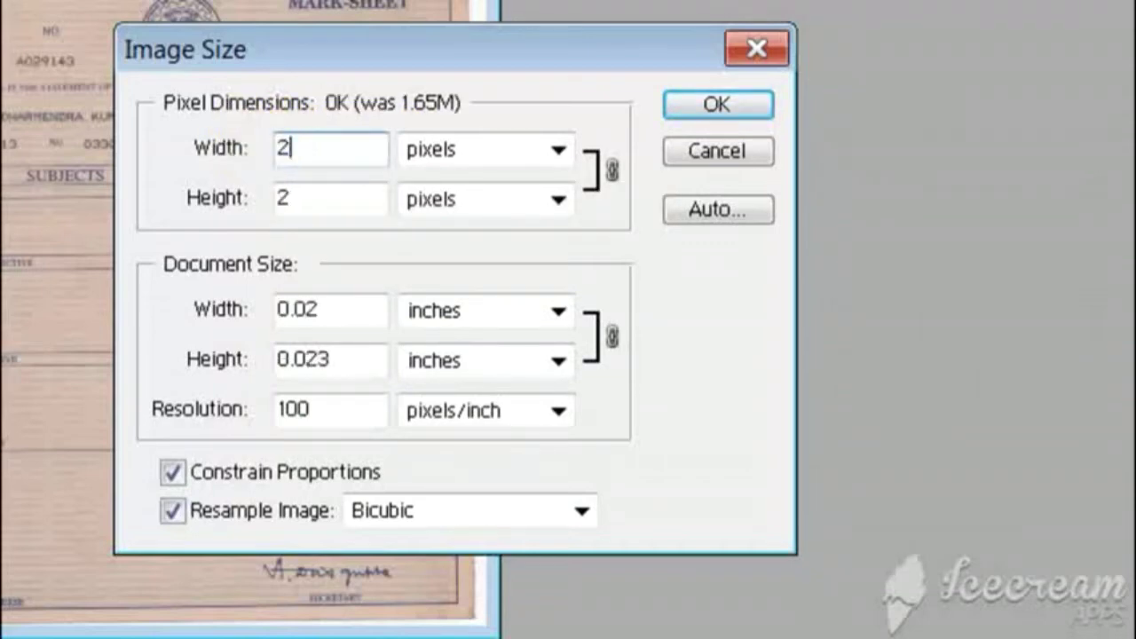
{"action": "type", "text": "00"}
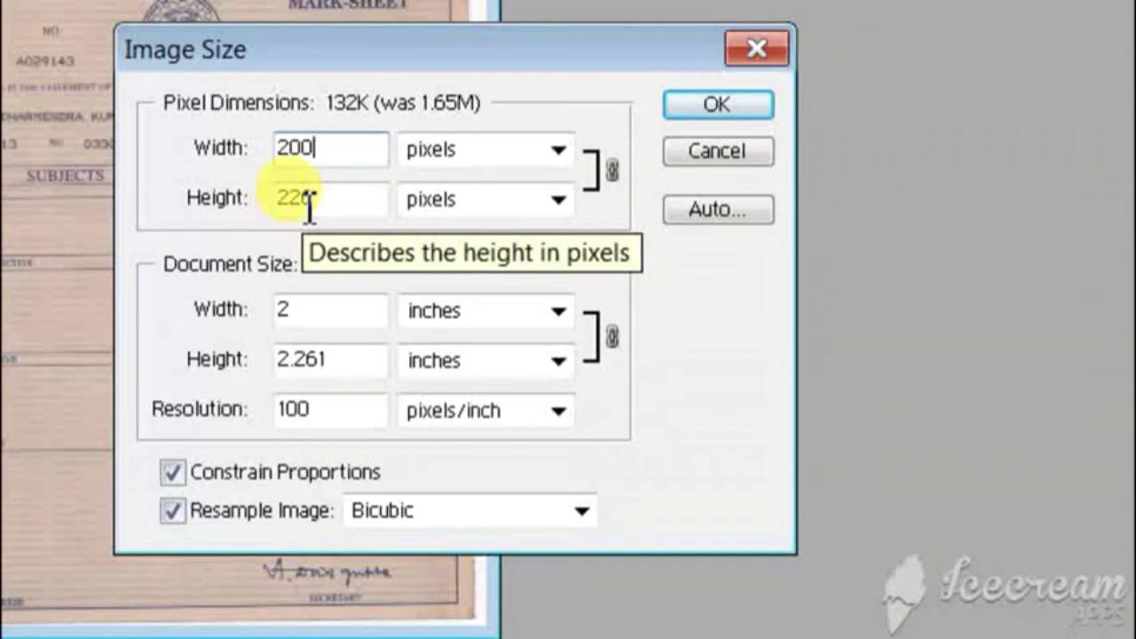
Turn off Constrain Proportions, set the image's height to 300 pixels, and apply the new image size
{"action": "left_click", "coordinate": [173, 473]}
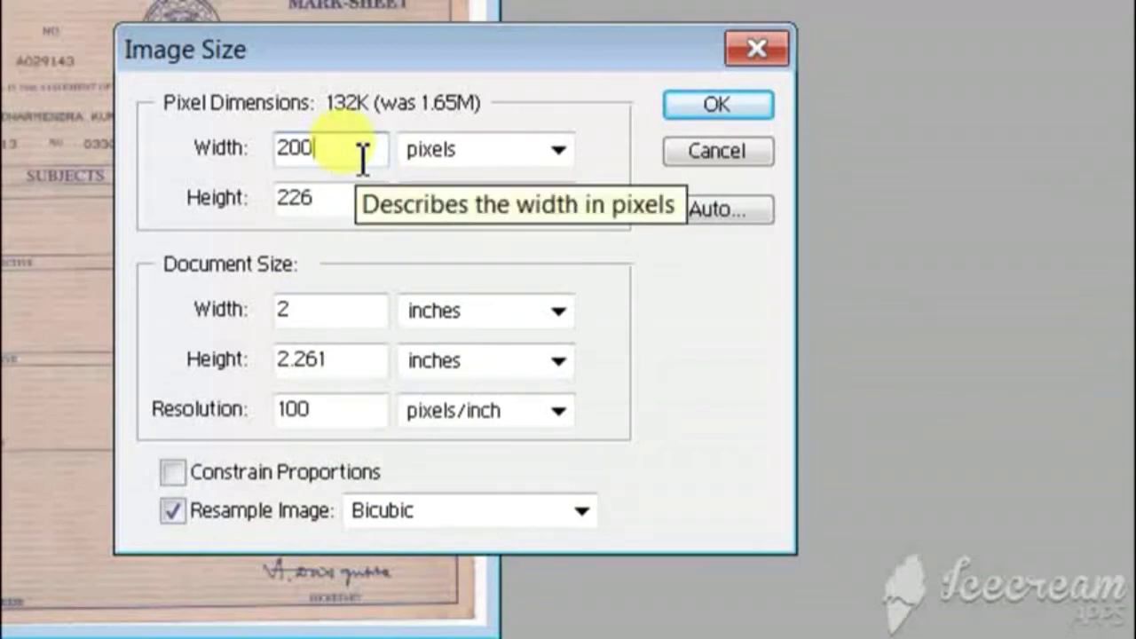
{"action": "left_click_drag", "start_coordinate": [347, 151], "coordinate": [274, 149]}
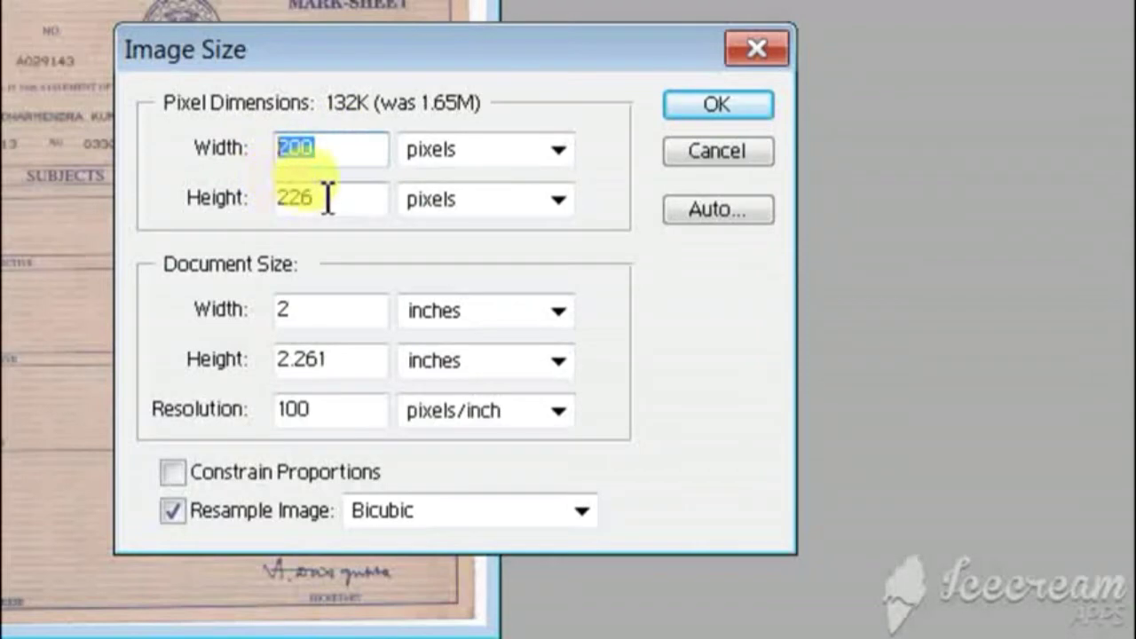
{"action": "left_click_drag", "start_coordinate": [327, 197], "coordinate": [264, 199]}
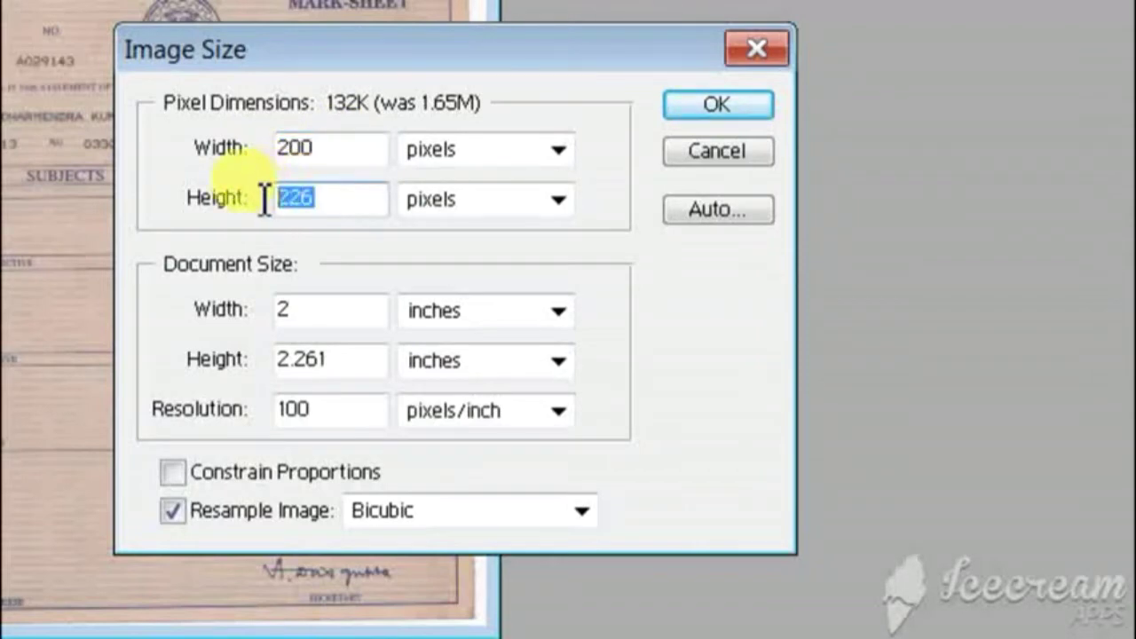
{"action": "type", "text": "300"}
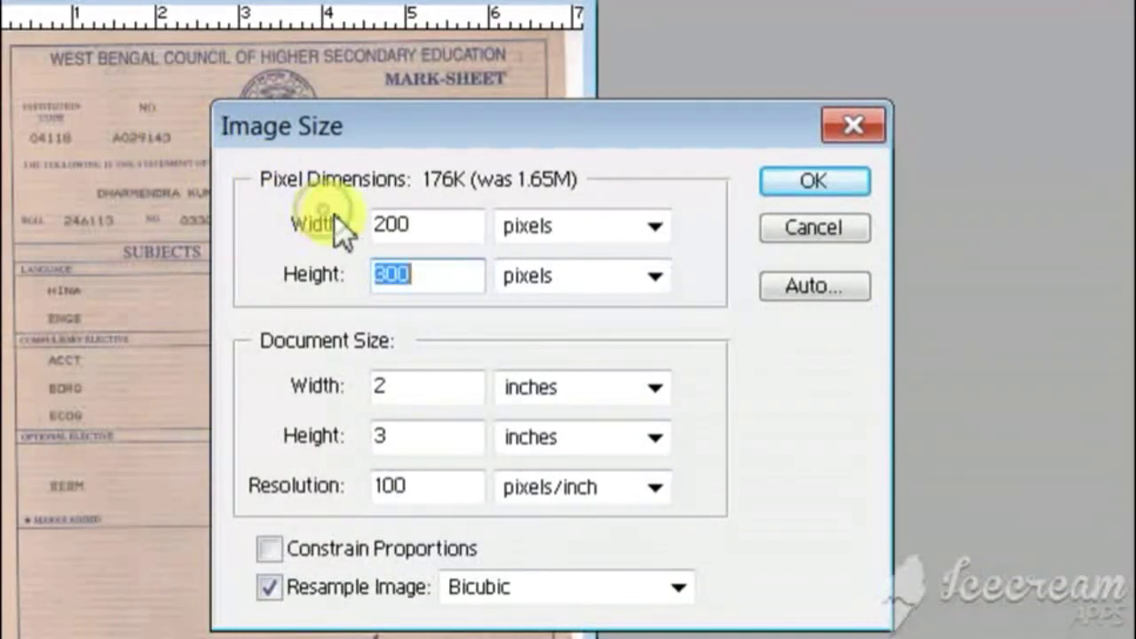
{"action": "left_click", "coordinate": [436, 483]}
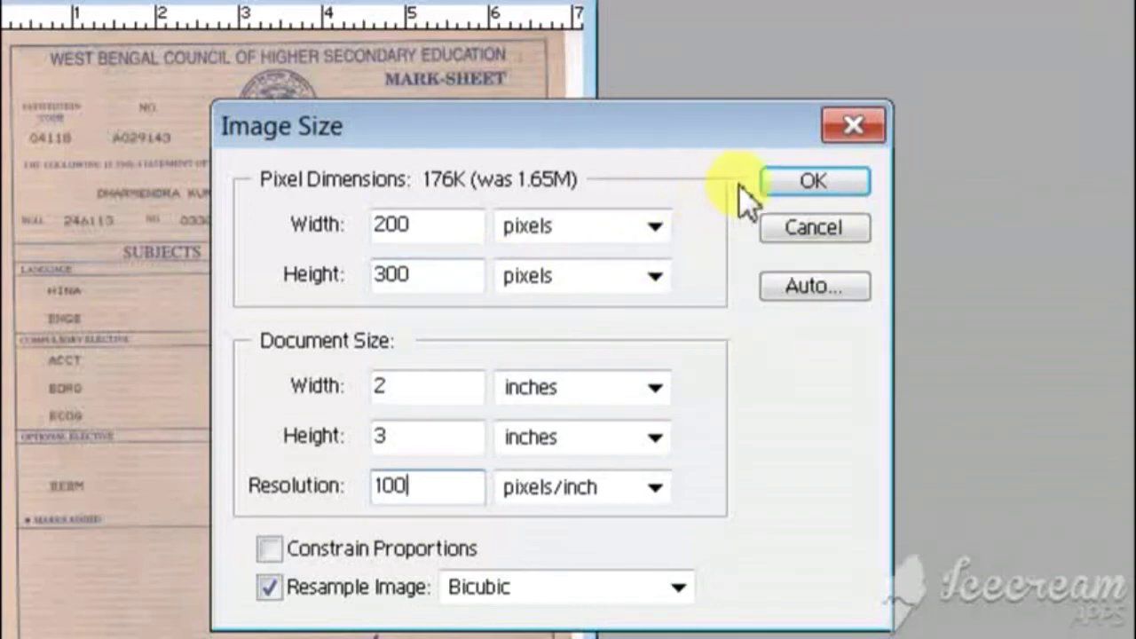
{"action": "left_click", "coordinate": [797, 182]}
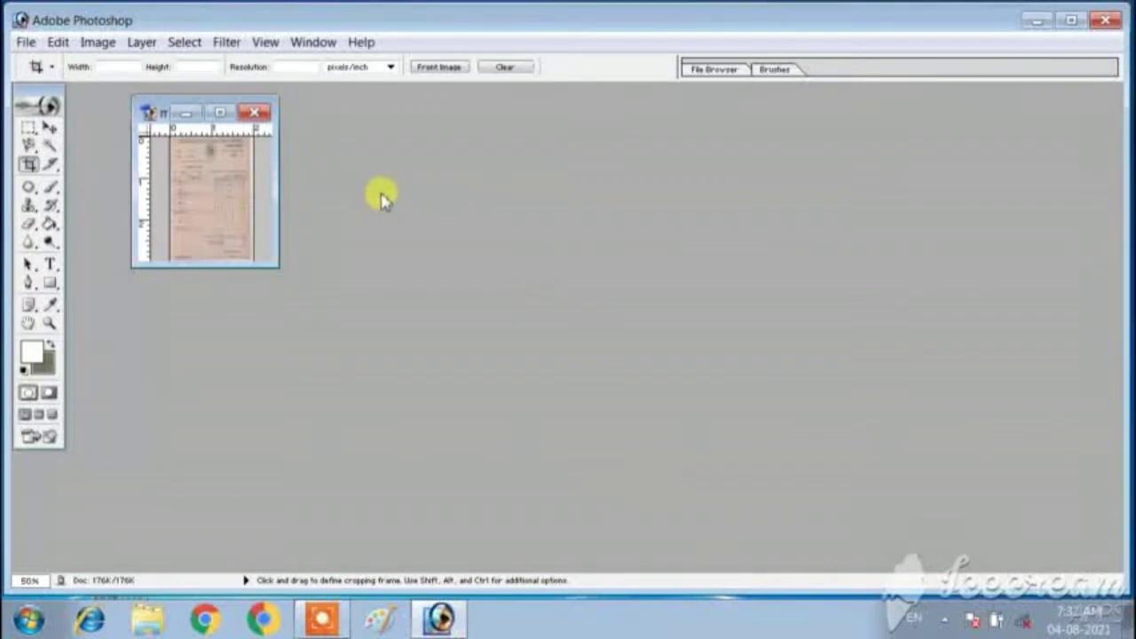
Maximize the resized mark sheet image and examine its legibility at 300% zoom from its heading down to the signature
{"action": "left_click", "coordinate": [48, 323]}
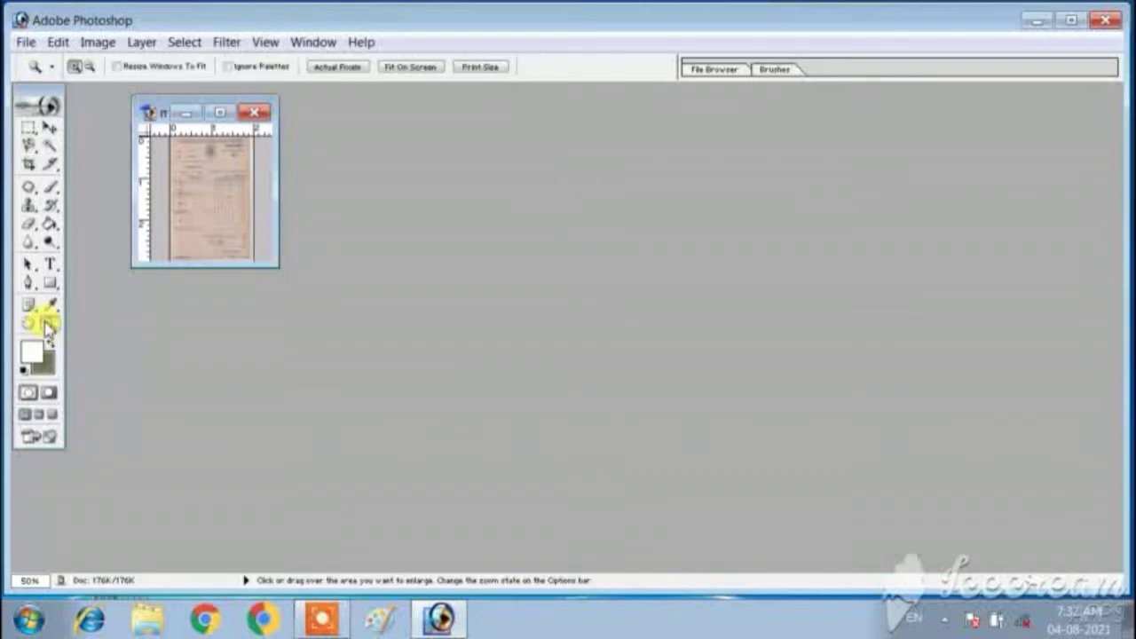
{"action": "left_click", "coordinate": [217, 188]}
{"action": "left_click", "coordinate": [239, 113]}
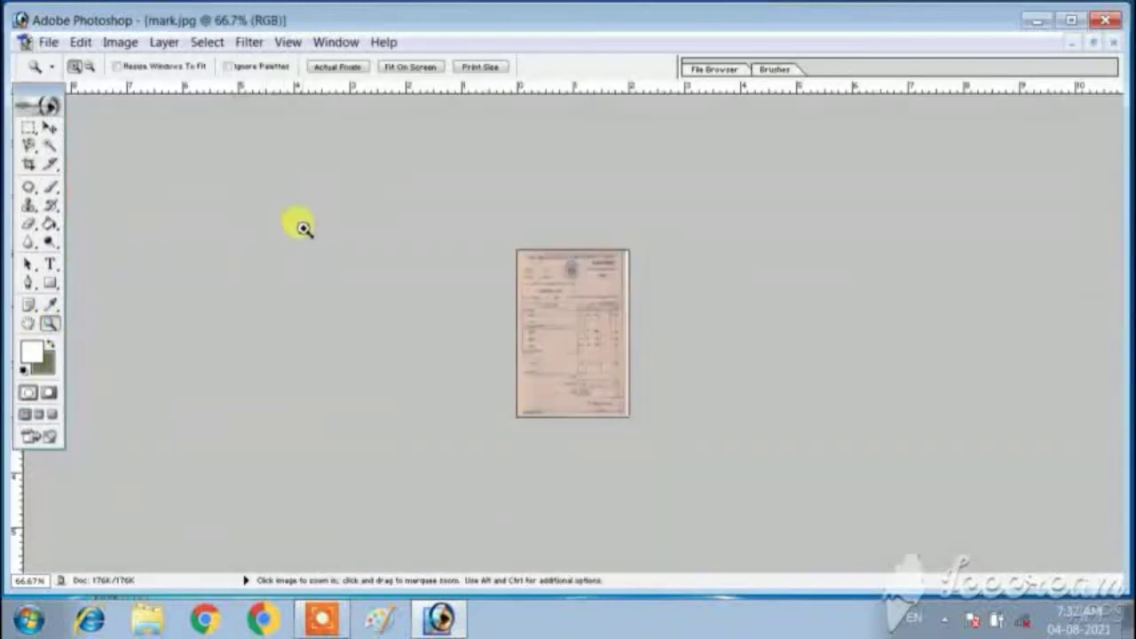
{"action": "left_click", "coordinate": [573, 320]}
{"action": "left_click", "coordinate": [594, 315]}
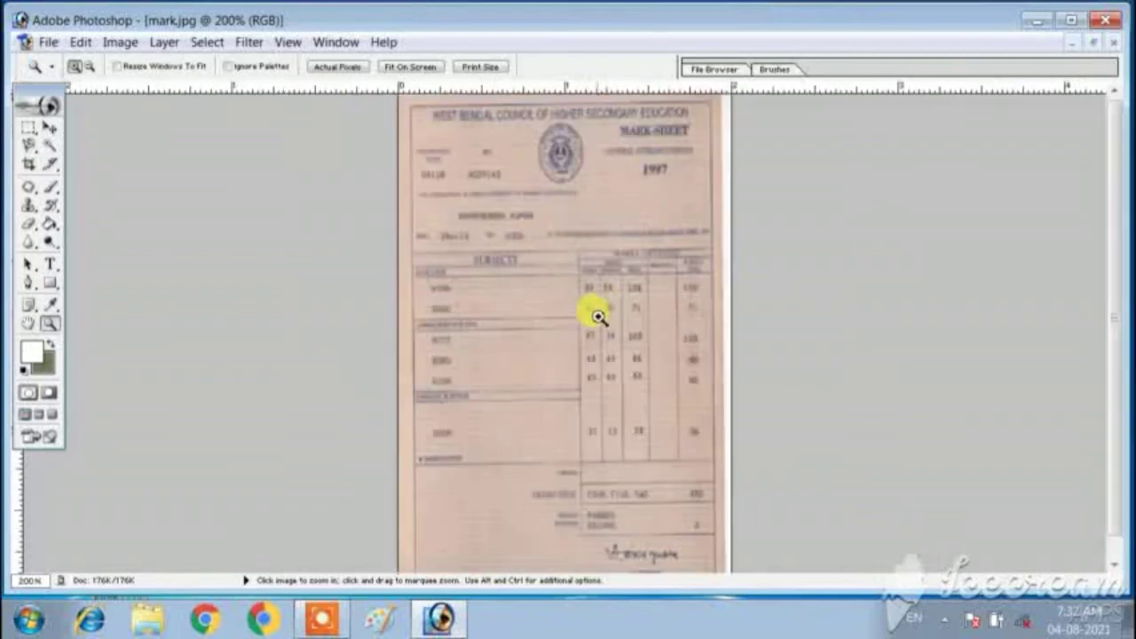
{"action": "left_click", "coordinate": [591, 311]}
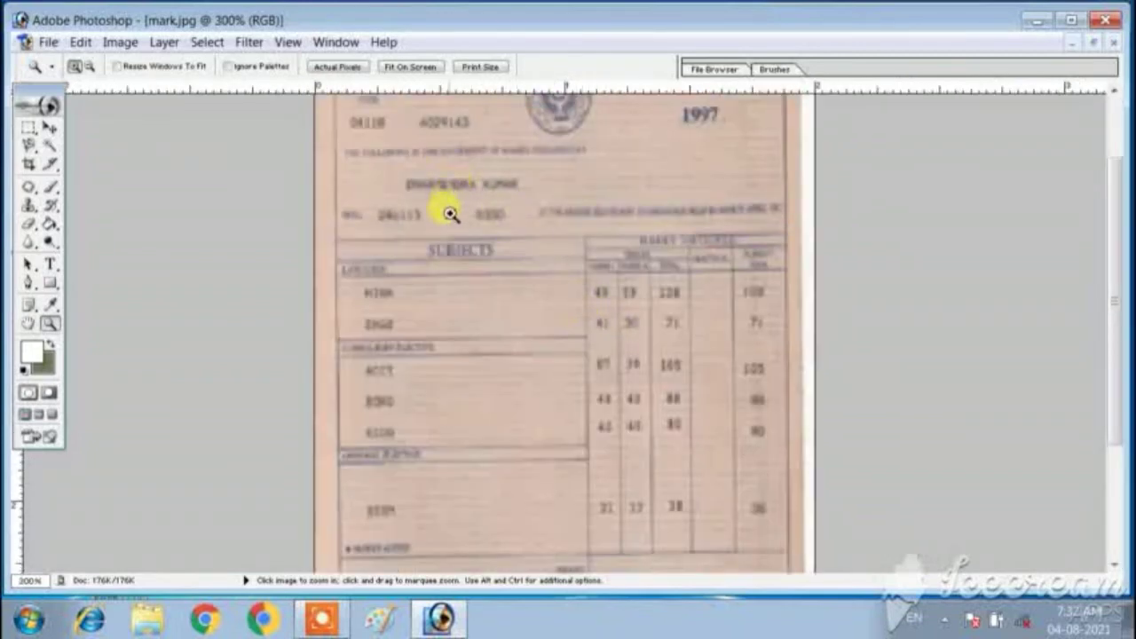
{"action": "scroll", "coordinate": [623, 285], "scroll_direction": "up", "scroll_amount": 2}
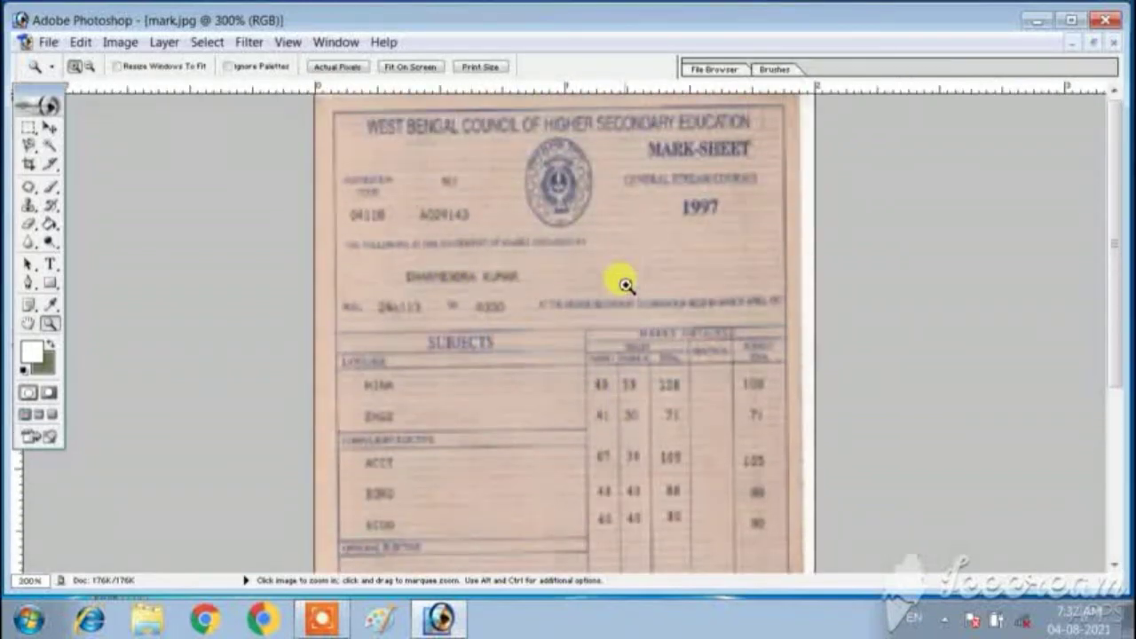
{"action": "scroll", "coordinate": [625, 285], "scroll_direction": "down", "scroll_amount": 6}
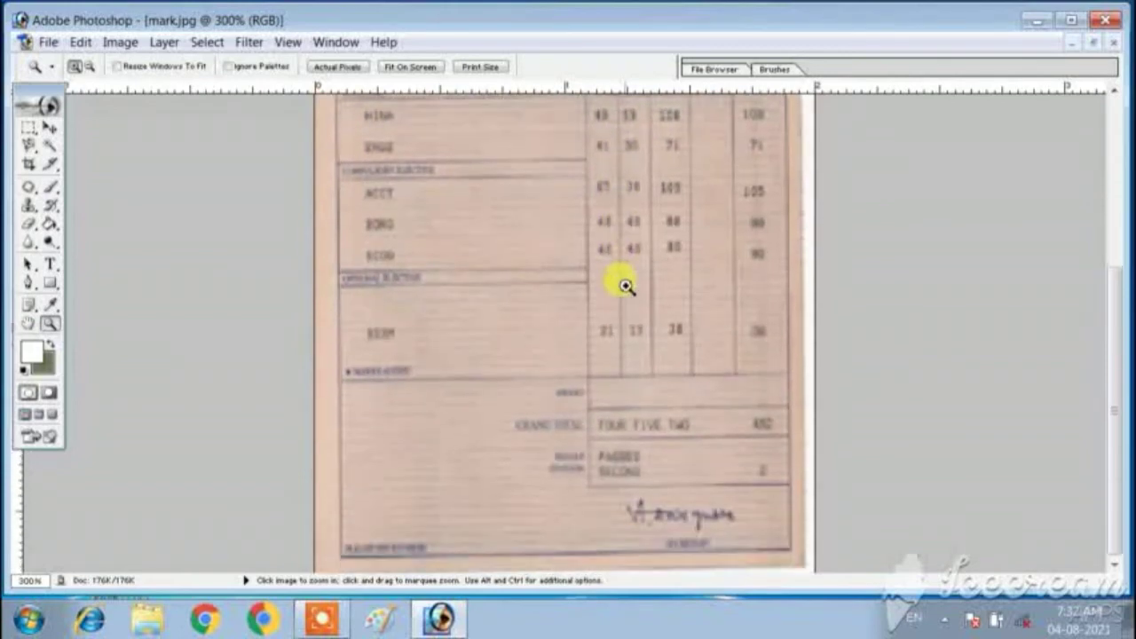
{"action": "scroll", "coordinate": [625, 285], "scroll_direction": "up", "scroll_amount": 6}
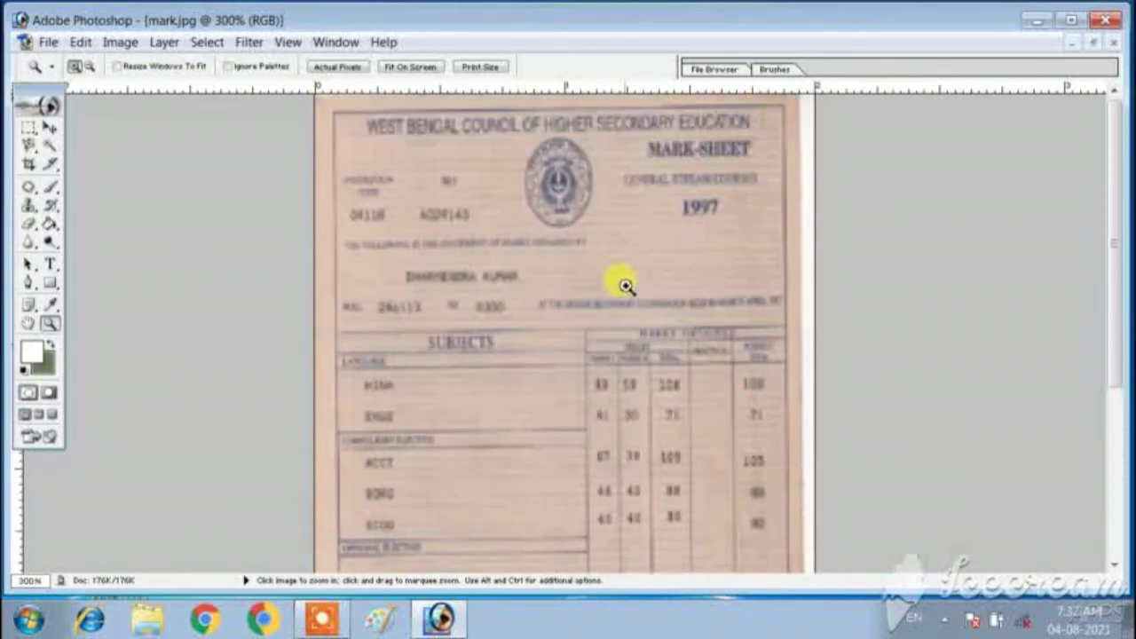
Save the resized mark sheet to the desktop as a JPEG named mark2
{"action": "left_click", "coordinate": [46, 42]}
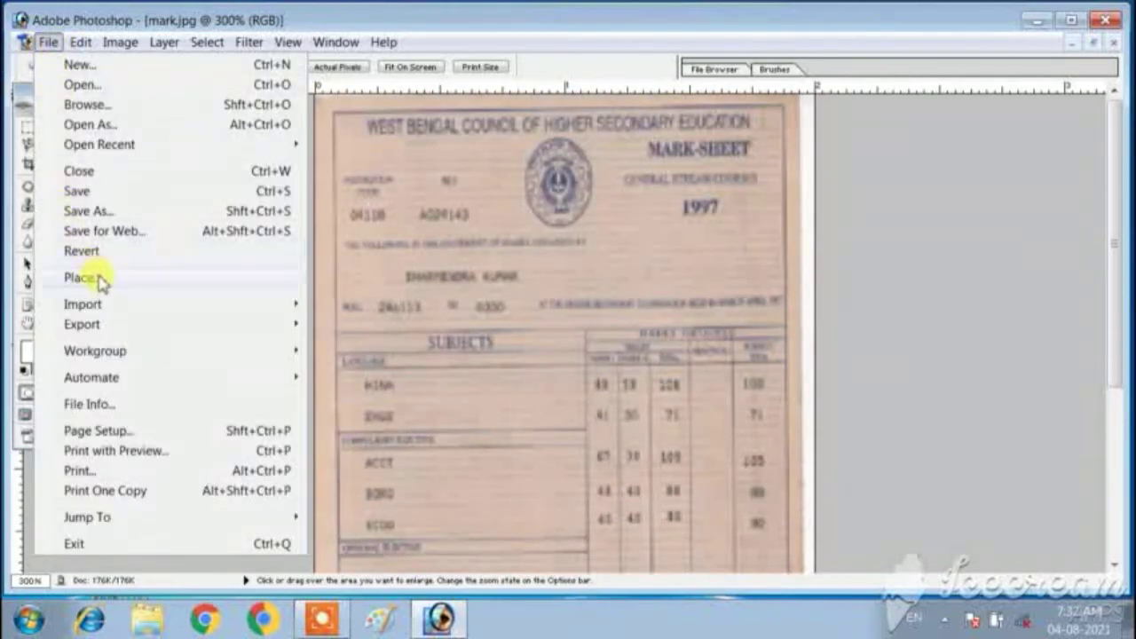
{"action": "left_click", "coordinate": [96, 213]}
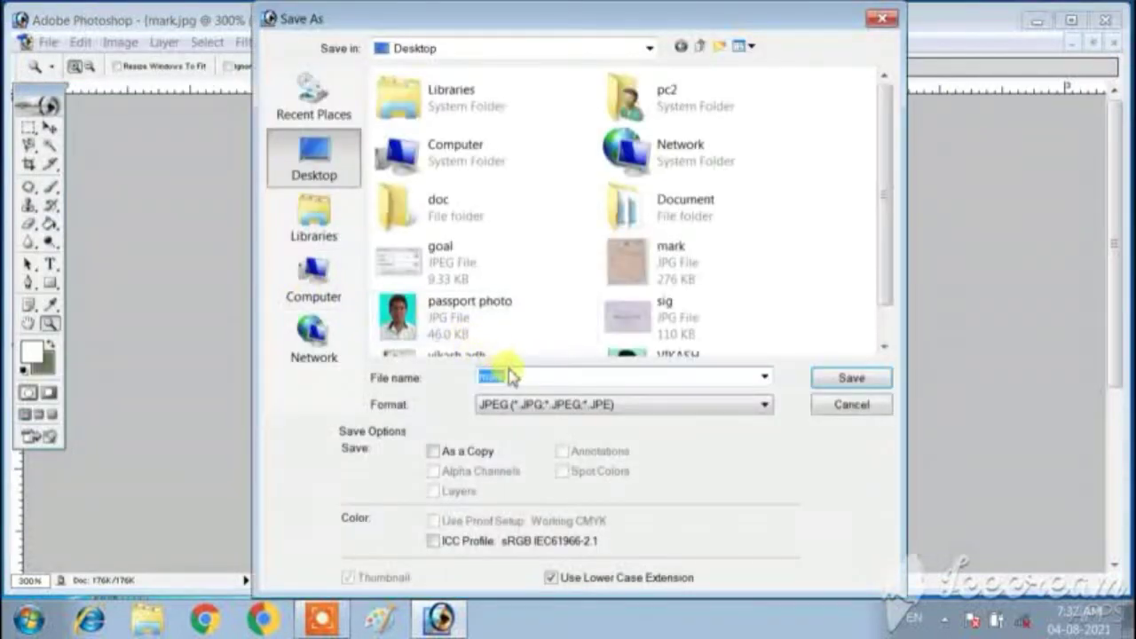
{"action": "left_click", "coordinate": [524, 378]}
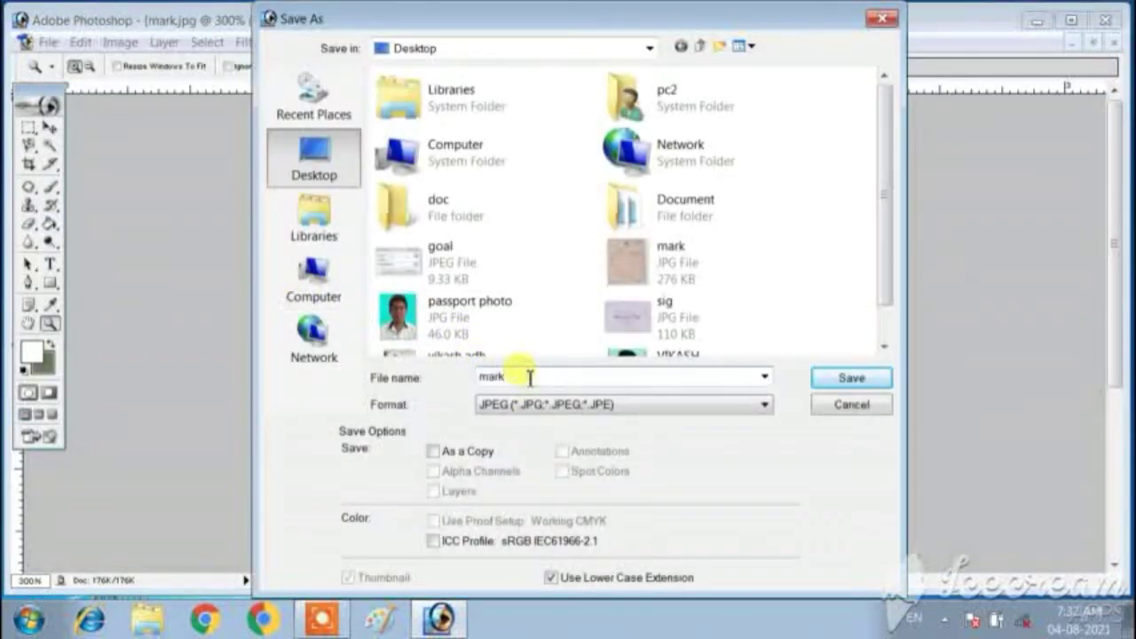
{"action": "type", "text": "2"}
{"action": "left_click", "coordinate": [853, 380]}
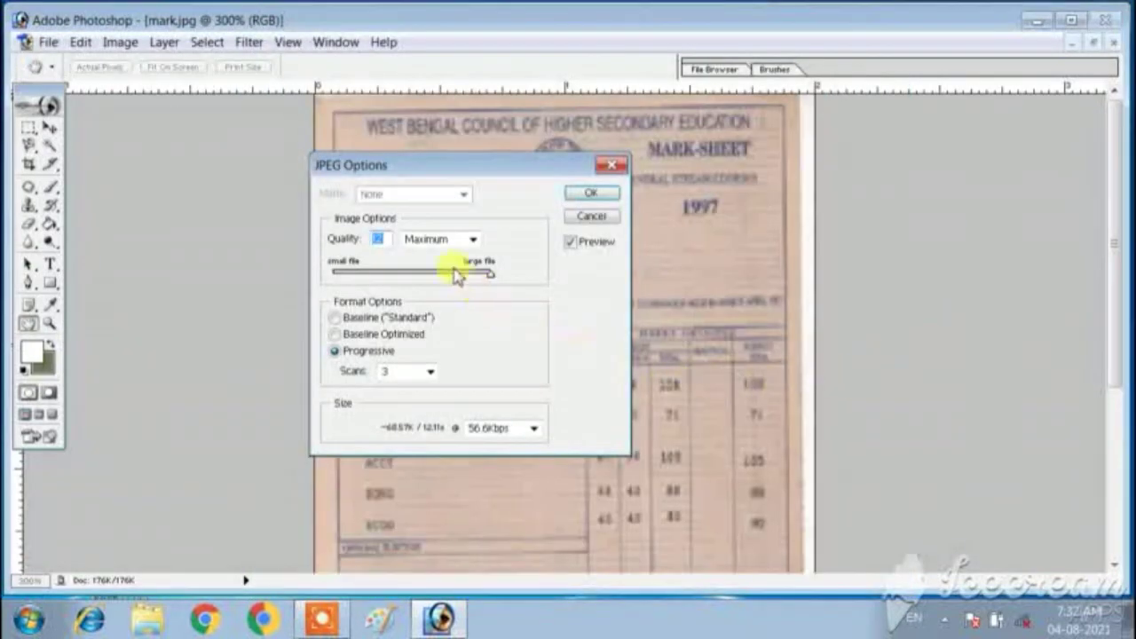
Set the JPEG quality to 4 (Low) with Progressive format and finish saving mark2
{"action": "left_click_drag", "start_coordinate": [452, 172], "coordinate": [502, 195]}
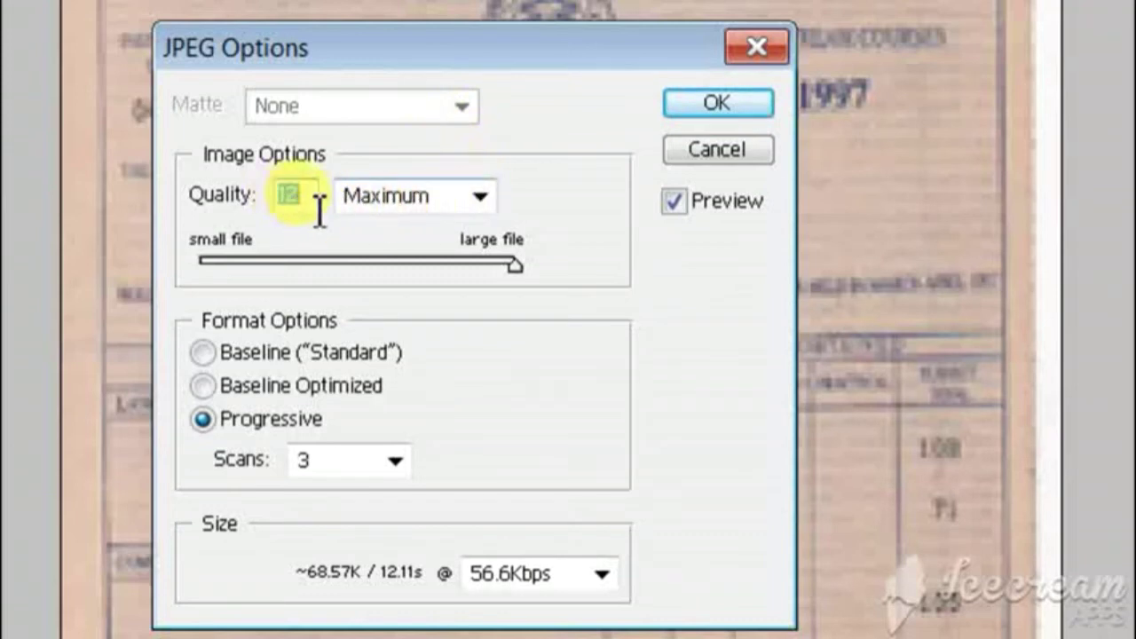
{"action": "left_click_drag", "start_coordinate": [514, 264], "coordinate": [314, 259]}
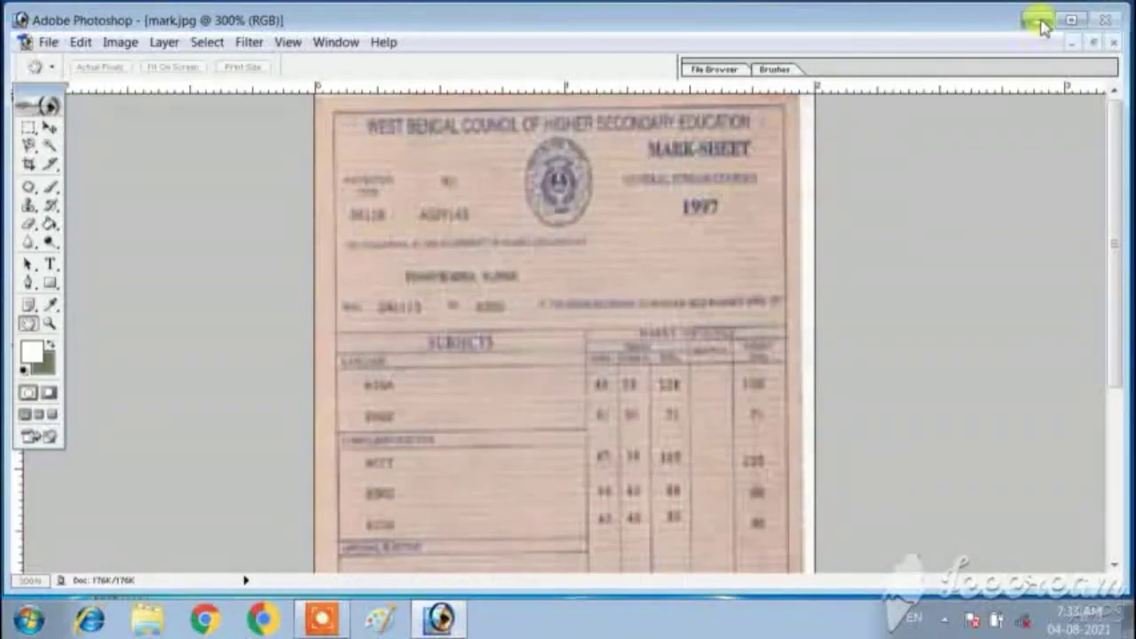
{"action": "left_click", "coordinate": [1035, 20]}
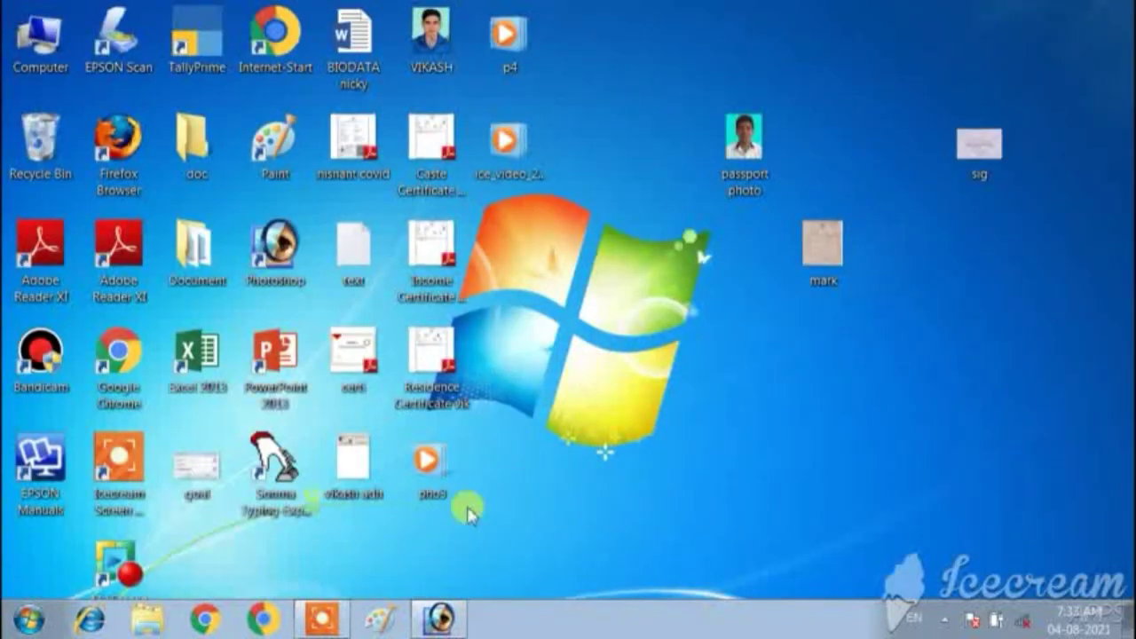
{"action": "left_click", "coordinate": [453, 629]}
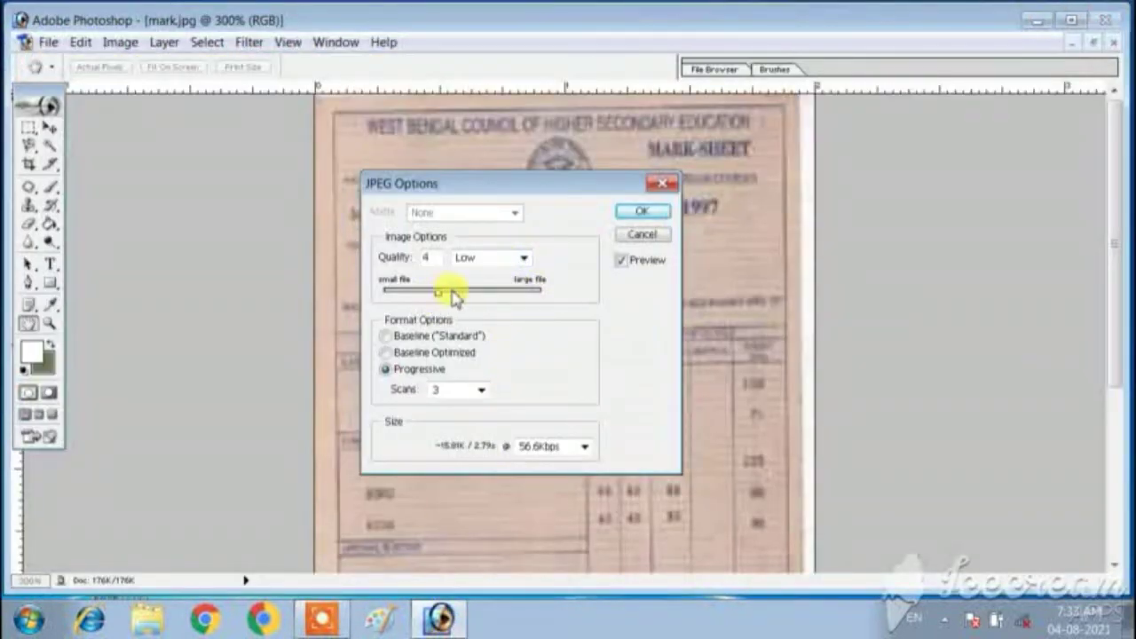
{"action": "left_click", "coordinate": [644, 213]}
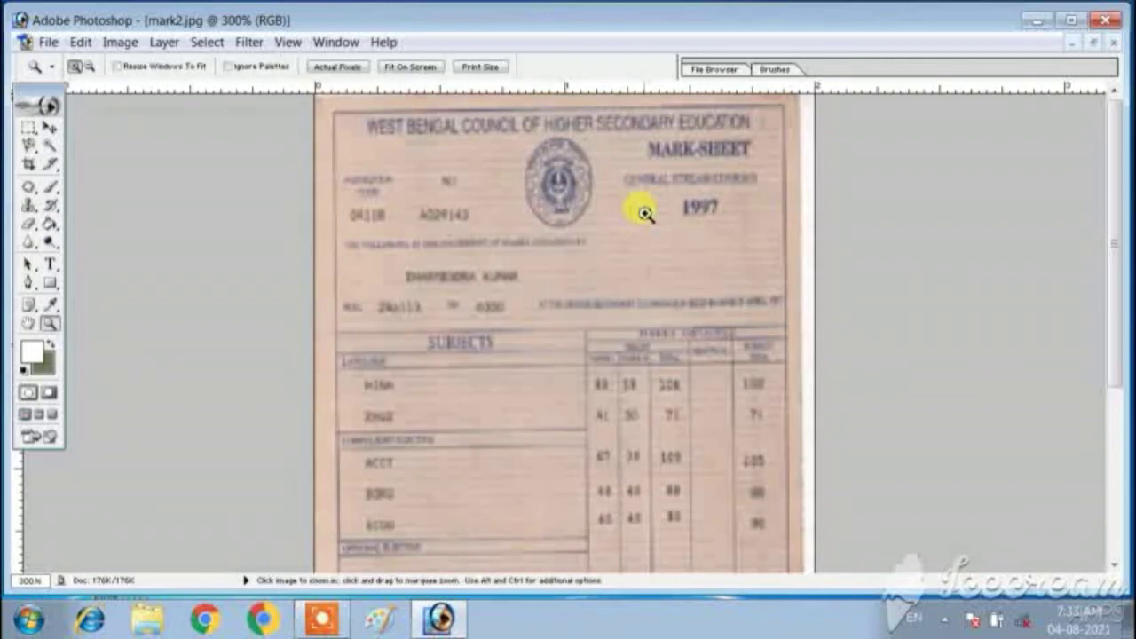
Switch to the desktop and move the mark2 and mark image files into the empty area below the passport photo and sig files
{"action": "left_click", "coordinate": [1038, 21]}
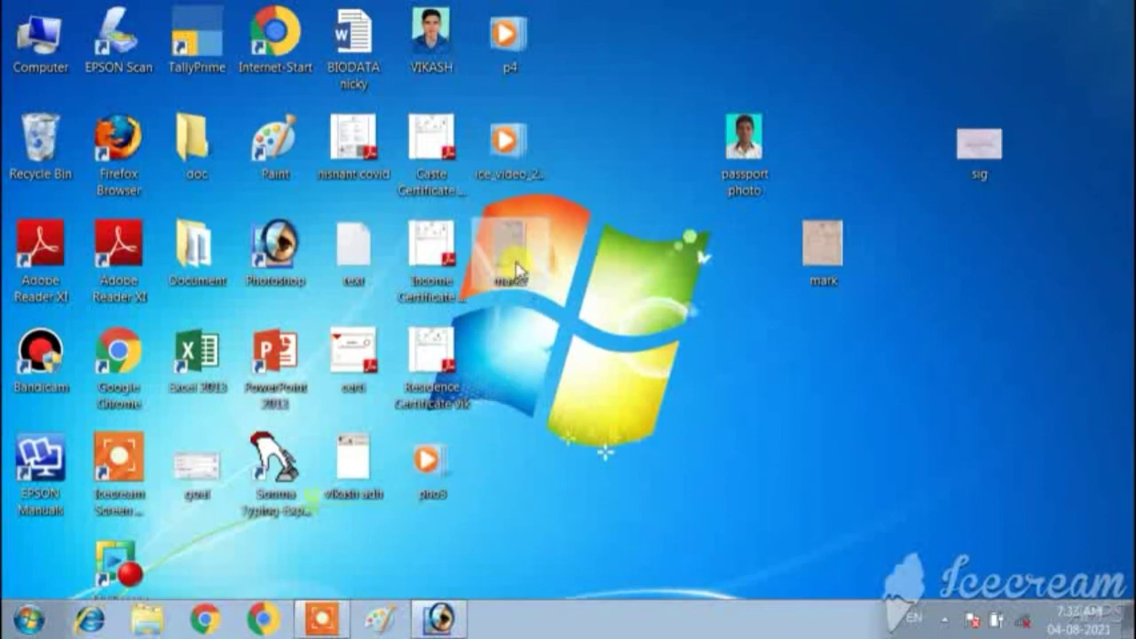
{"action": "left_click_drag", "start_coordinate": [602, 319], "coordinate": [932, 306]}
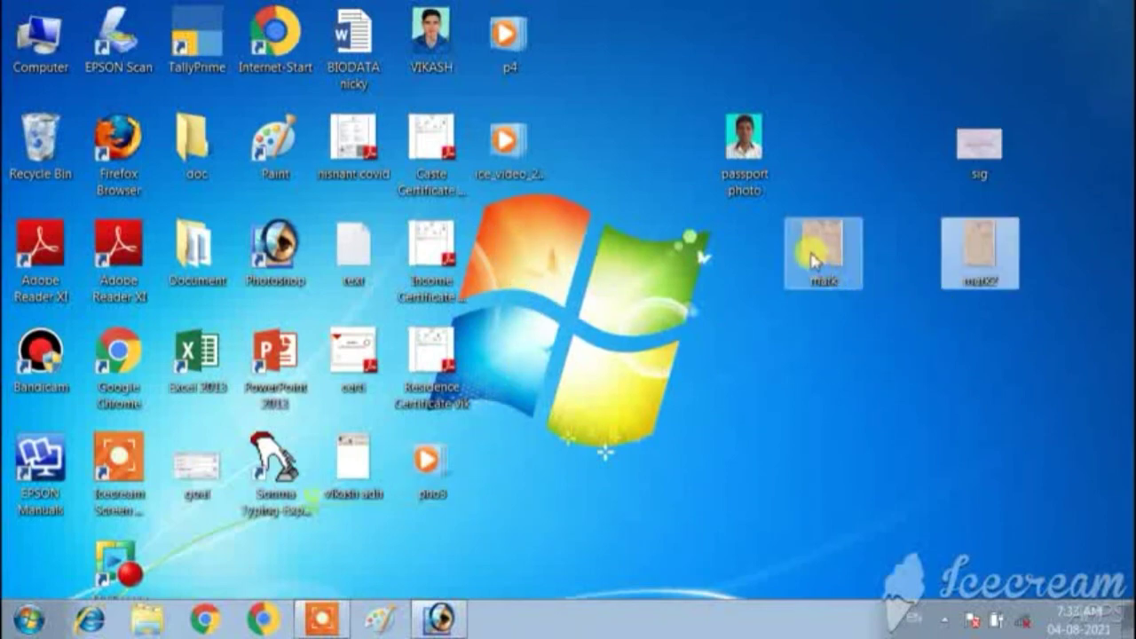
{"action": "left_click", "coordinate": [839, 271]}
{"action": "left_click_drag", "start_coordinate": [723, 326], "coordinate": [726, 328]}
{"action": "left_click_drag", "start_coordinate": [981, 262], "coordinate": [898, 276]}
Check the size and size on disk in the properties of the mark2 file
{"action": "right_click", "coordinate": [898, 277]}
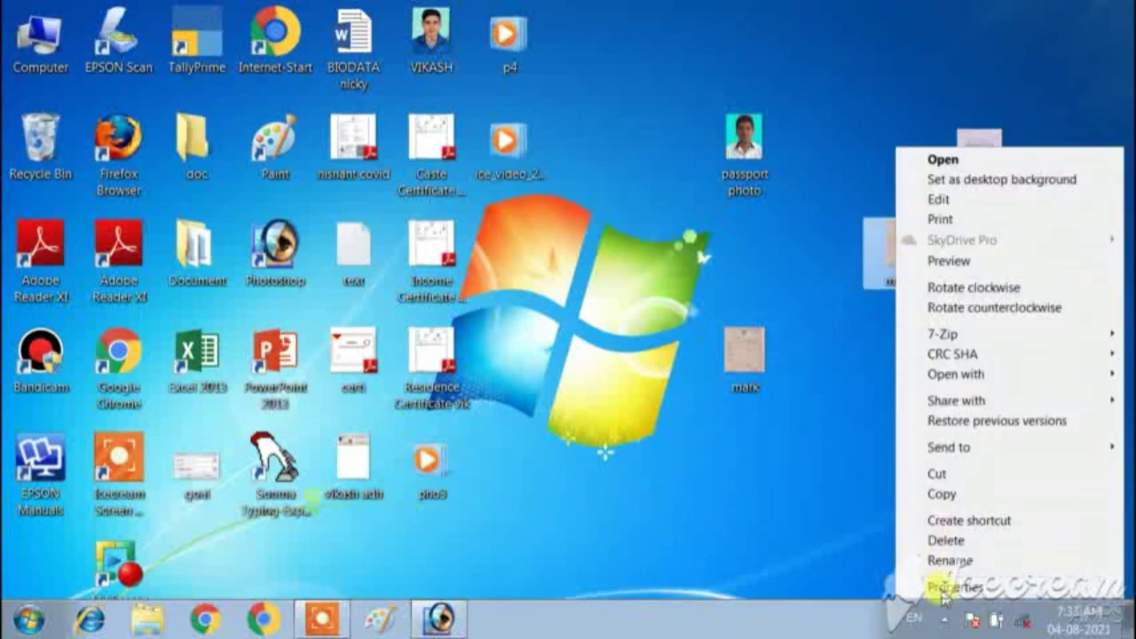
{"action": "left_click", "coordinate": [941, 587]}
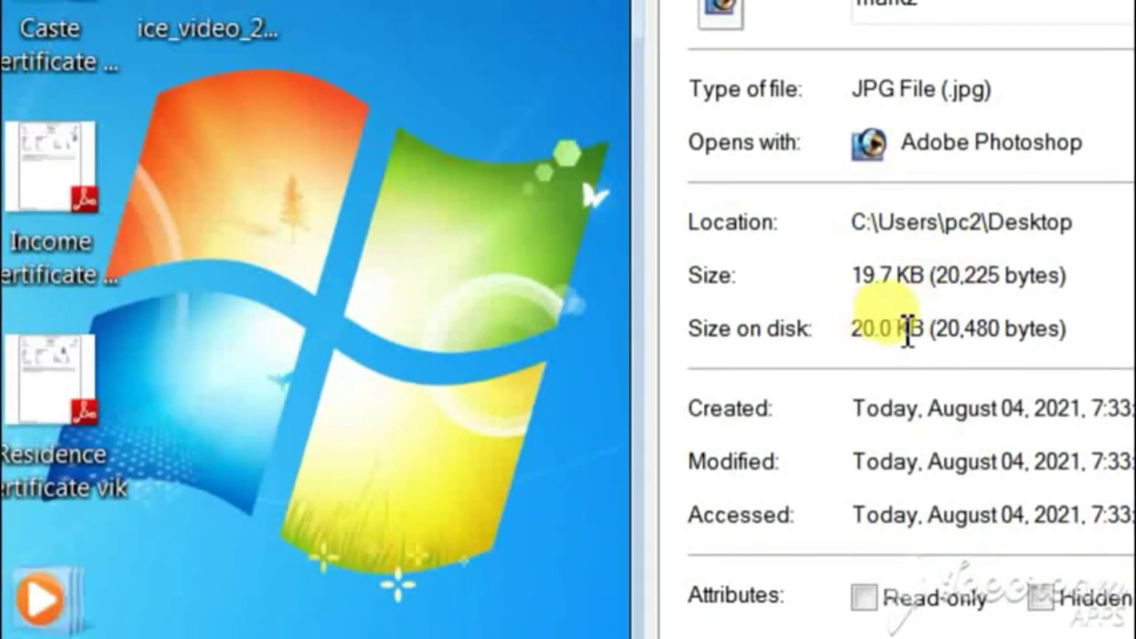
{"action": "left_click_drag", "start_coordinate": [896, 337], "coordinate": [860, 339]}
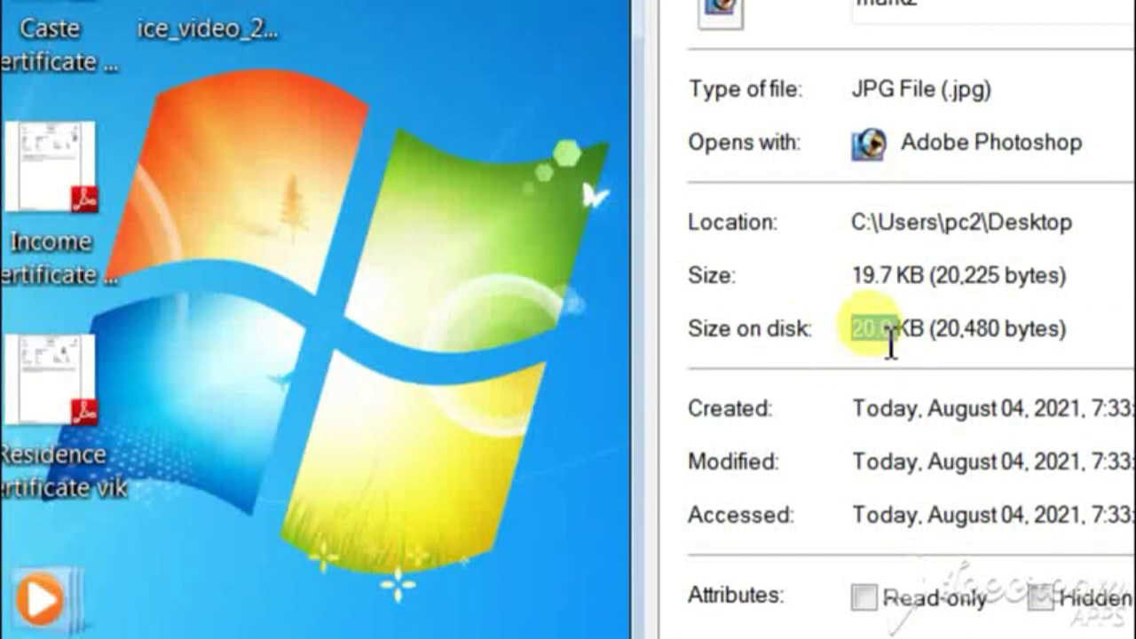
{"action": "left_click", "coordinate": [891, 342]}
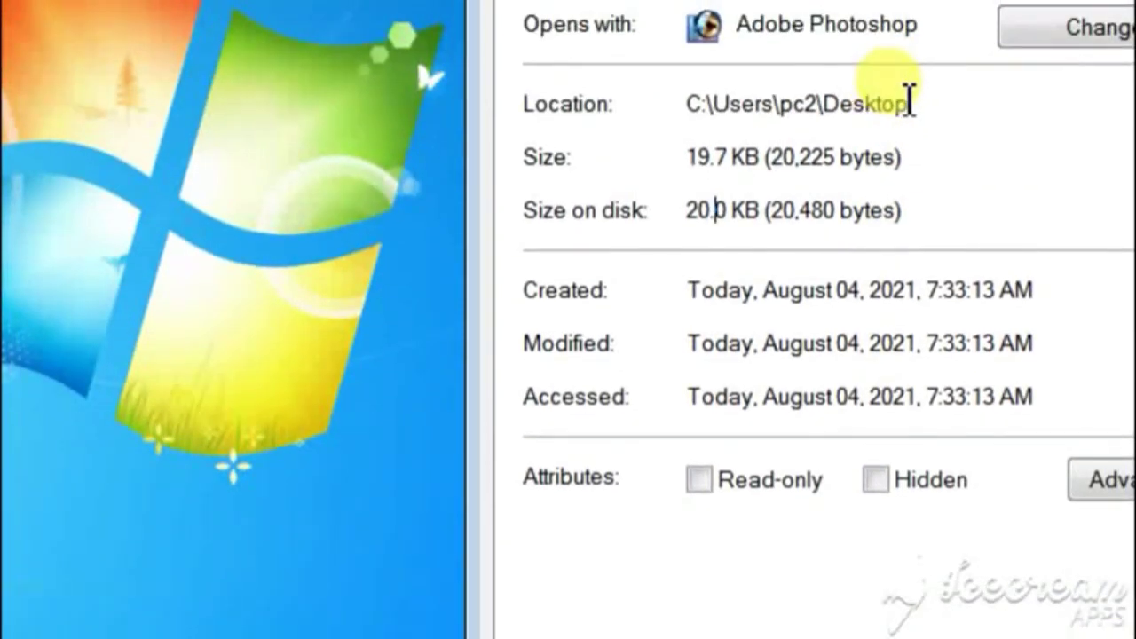
{"action": "left_click", "coordinate": [910, 102]}
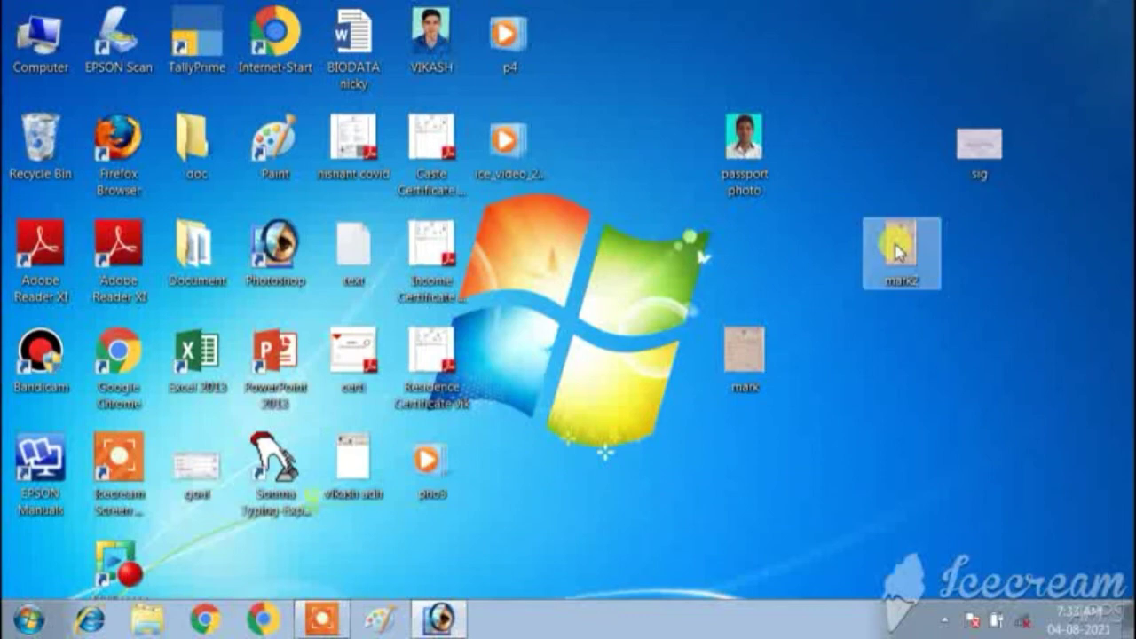
Close the mark2 image in Photoshop and open the sig image from the desktop
{"action": "left_click_drag", "start_coordinate": [898, 253], "coordinate": [435, 623]}
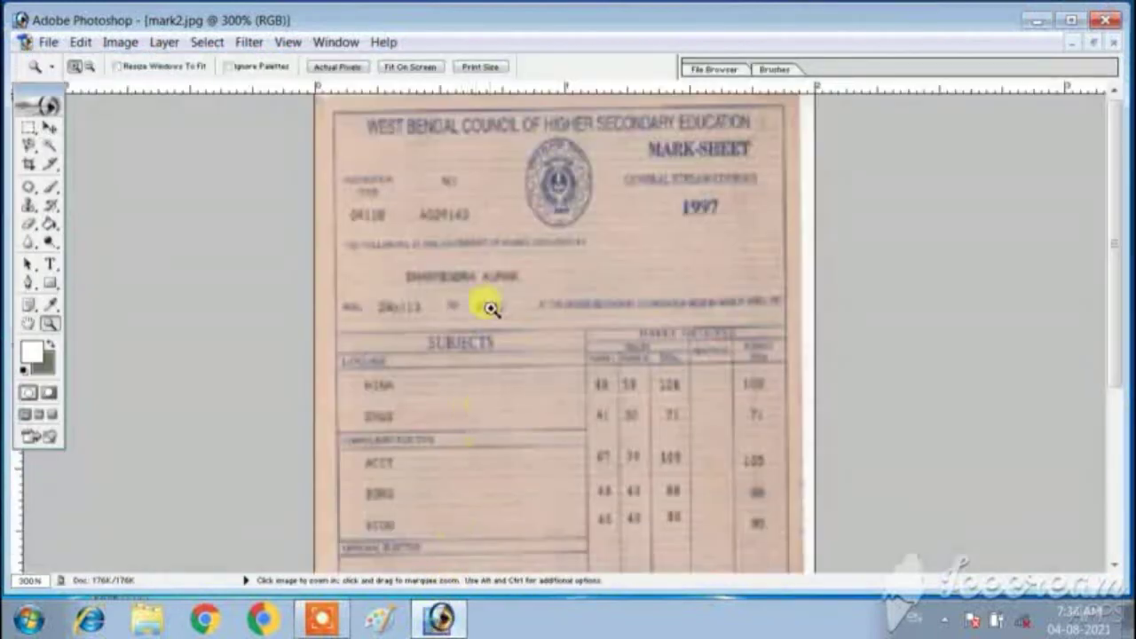
{"action": "left_click", "coordinate": [1114, 45]}
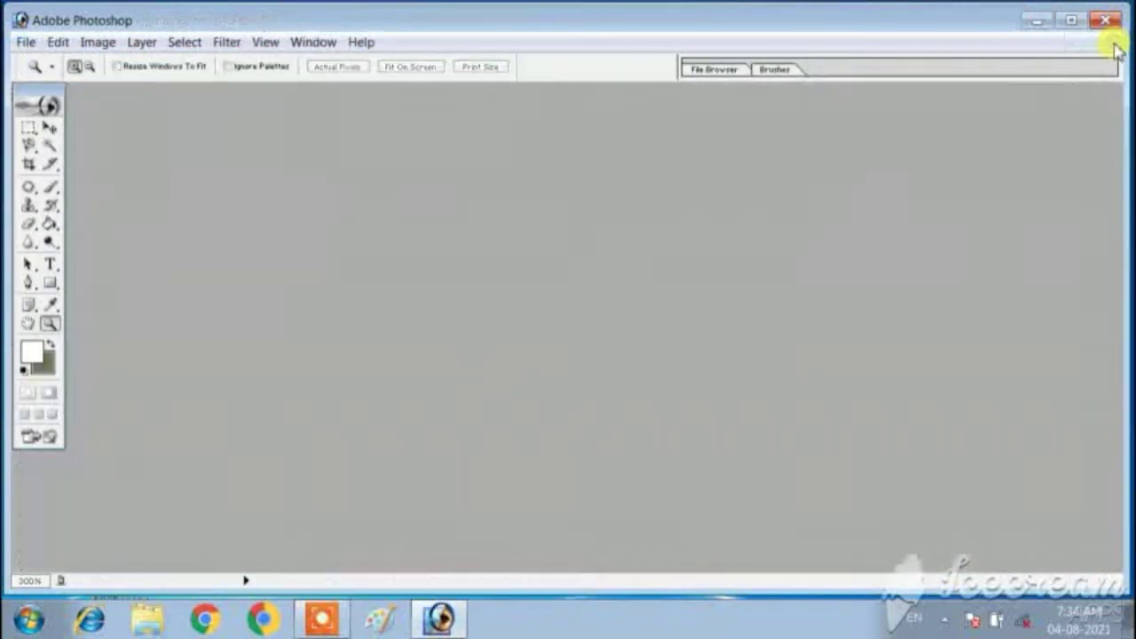
{"action": "left_click", "coordinate": [1038, 20]}
{"action": "right_click", "coordinate": [980, 161]}
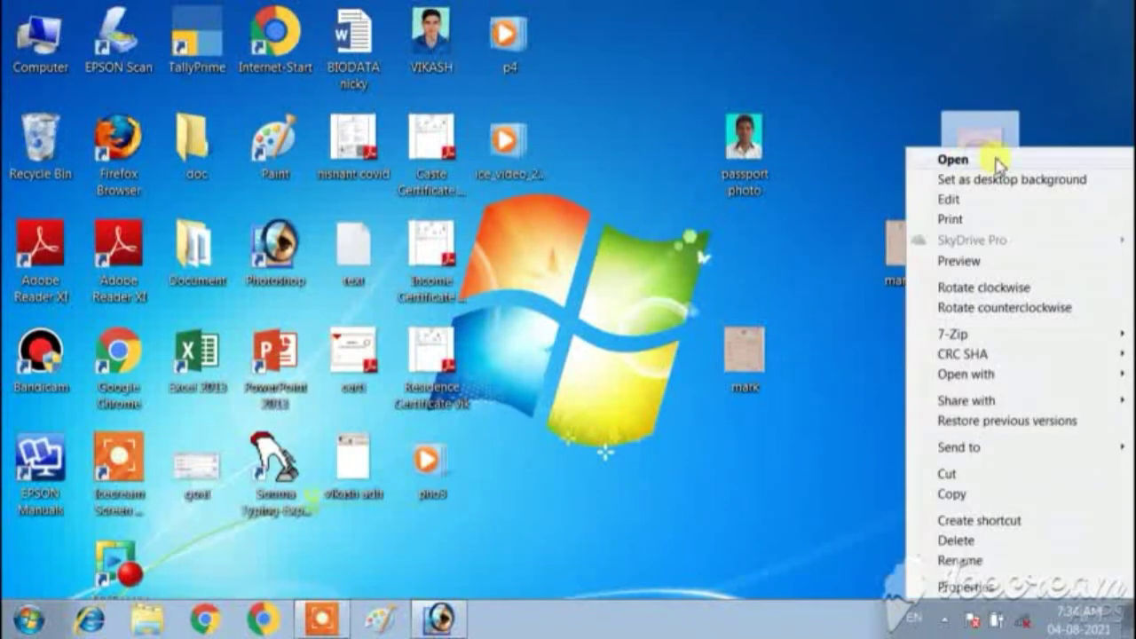
{"action": "left_click", "coordinate": [928, 158]}
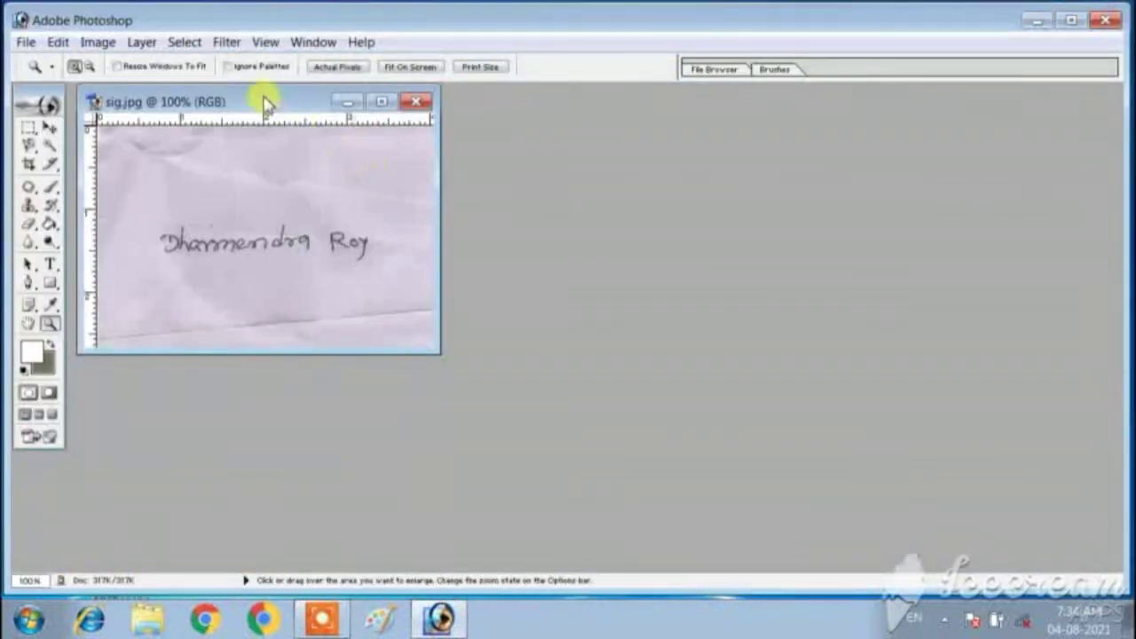
{"action": "left_click_drag", "start_coordinate": [261, 100], "coordinate": [507, 114]}
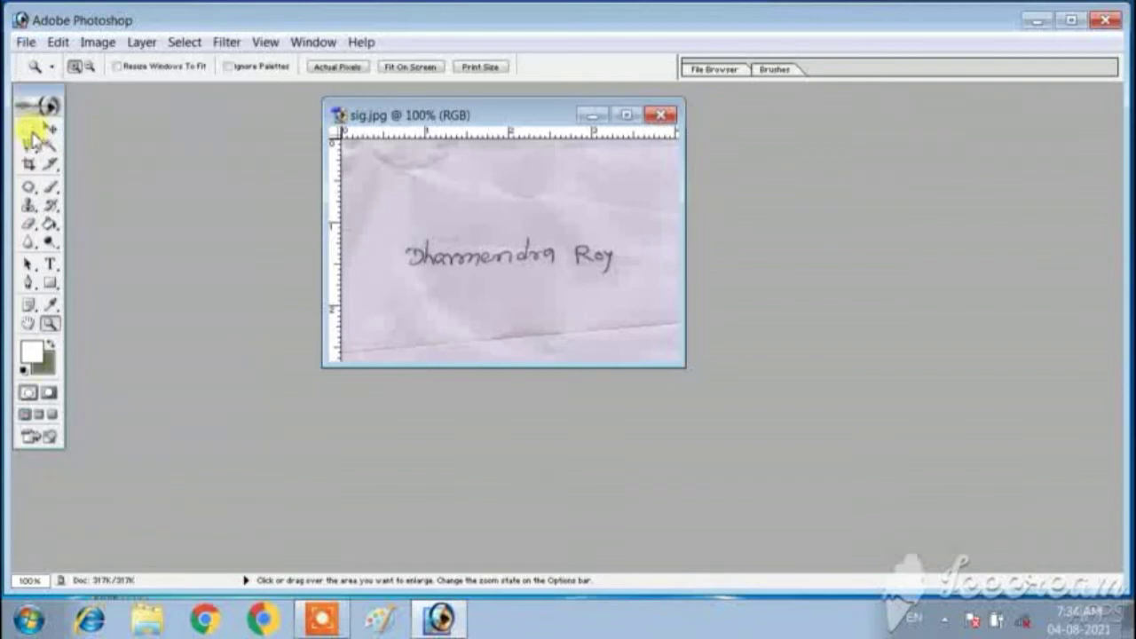
Crop the sig image closely around the handwritten signature to about 304 x 121 pixels
{"action": "left_click", "coordinate": [29, 166]}
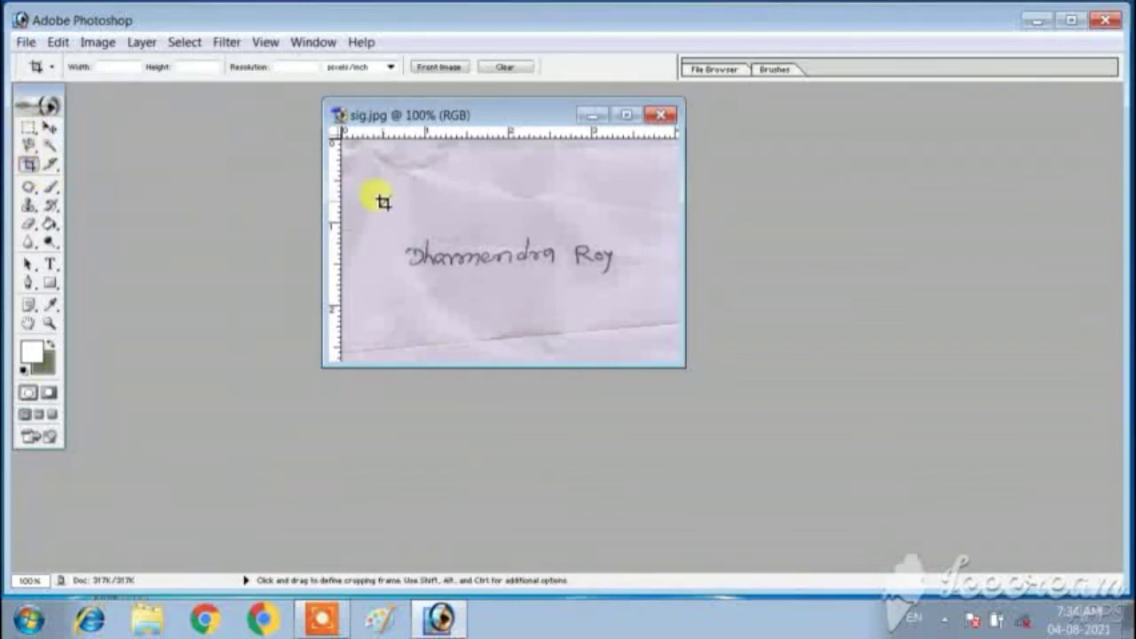
{"action": "mouse_move", "coordinate": [383, 202]}
{"action": "left_mouse_down"}
{"action": "mouse_move", "coordinate": [421, 278]}
{"action": "mouse_move", "coordinate": [635, 302]}
{"action": "left_mouse_up"}
{"action": "key", "text": "Return"}
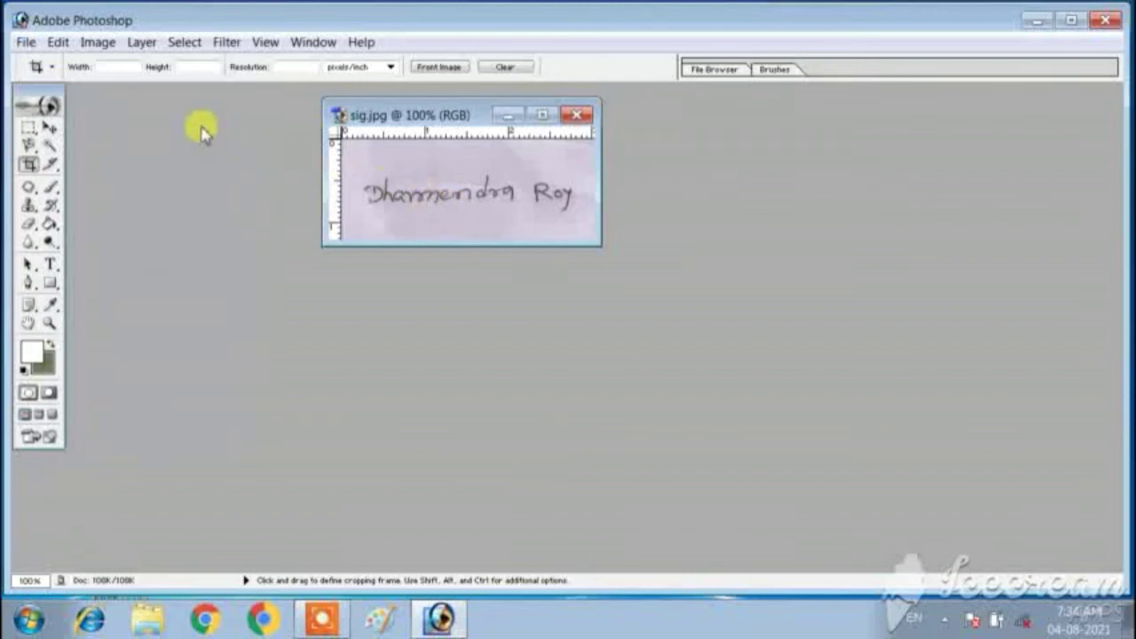
Check the cropped signature's pixel dimensions and resolution in Image Size without changing them
{"action": "left_click", "coordinate": [96, 42]}
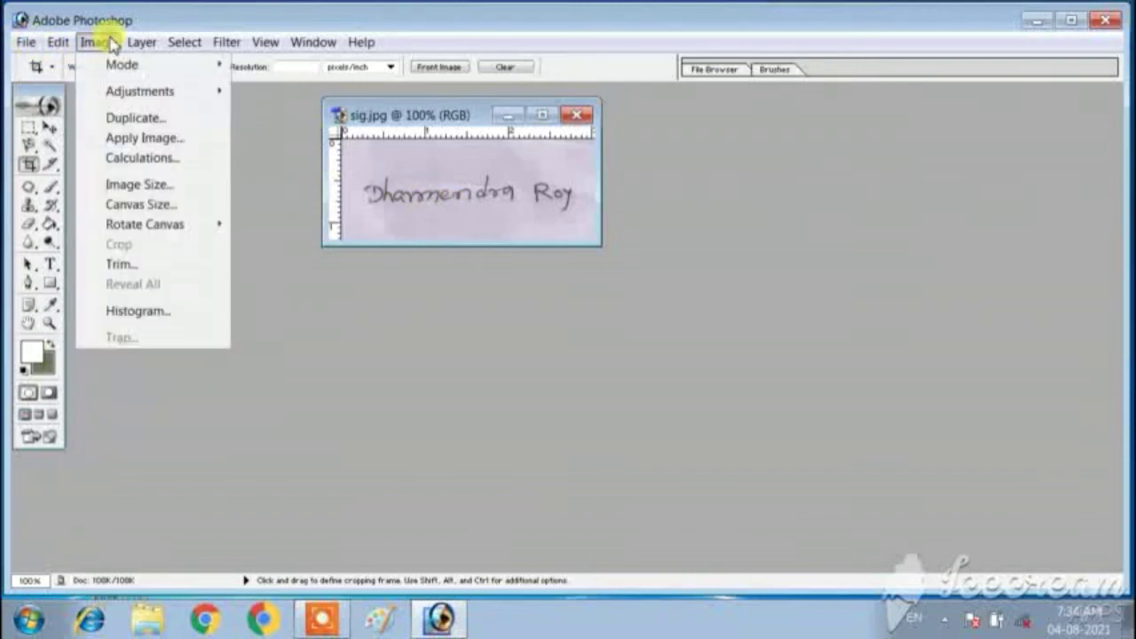
{"action": "left_click", "coordinate": [147, 185]}
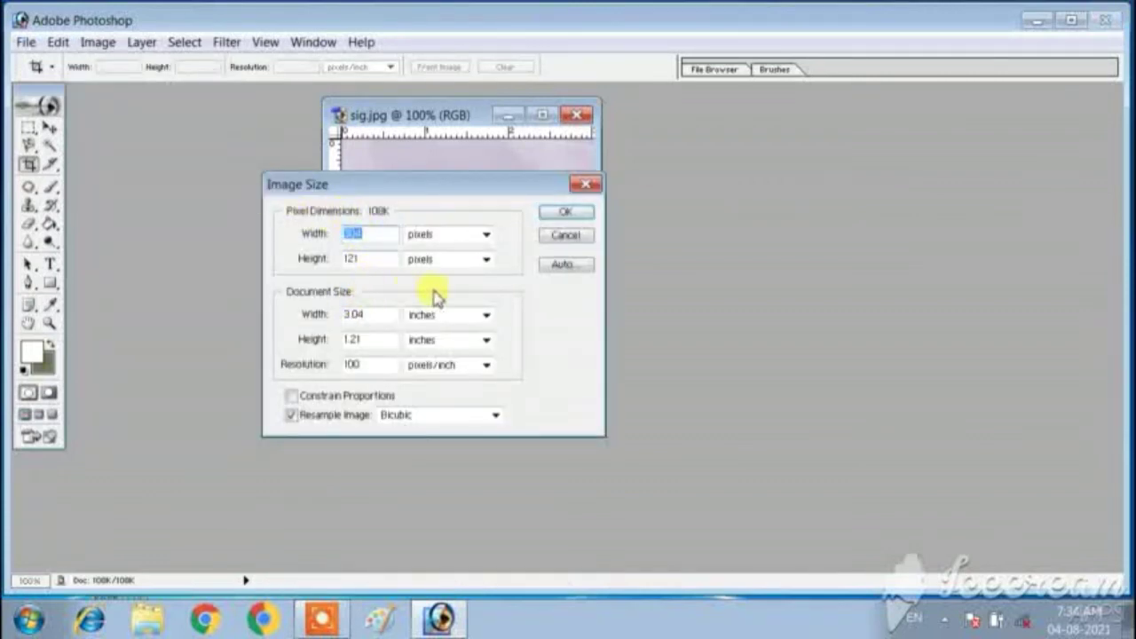
{"action": "left_click", "coordinate": [569, 238]}
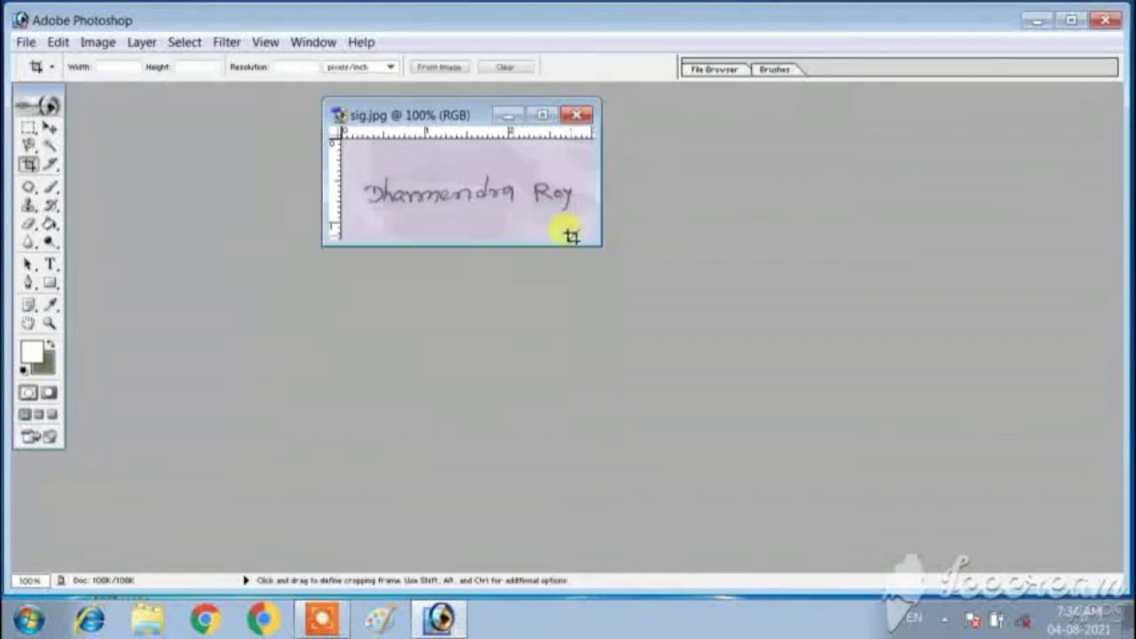
Save the cropped signature to the desktop as a JPEG named sig2 with the quality lowered from maximum toward small file
{"action": "left_click", "coordinate": [24, 42]}
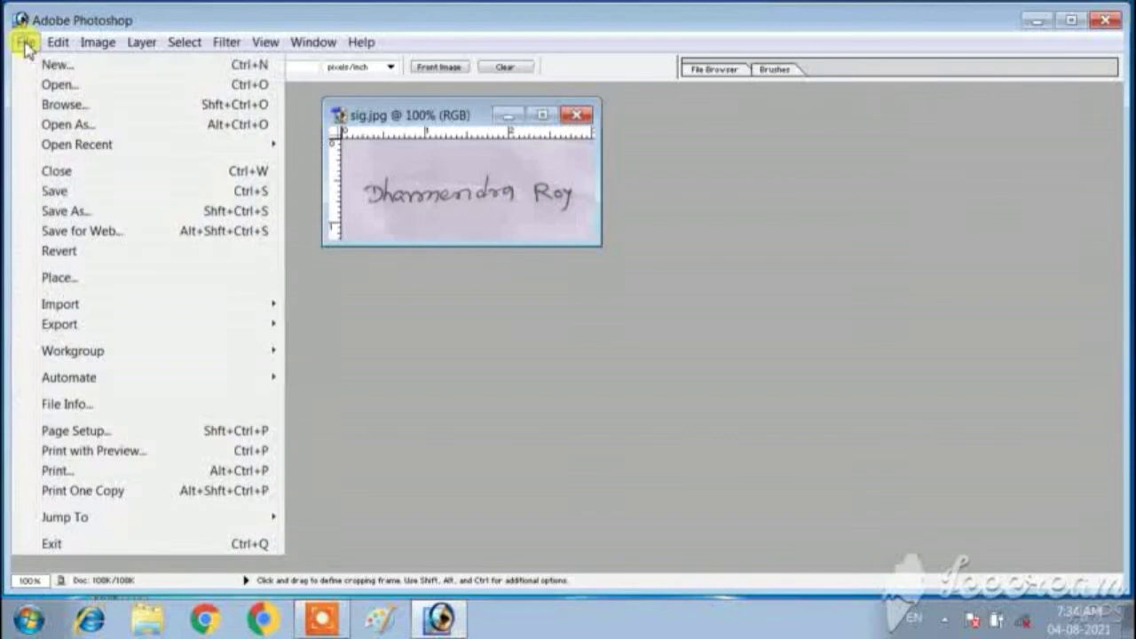
{"action": "left_click", "coordinate": [79, 213]}
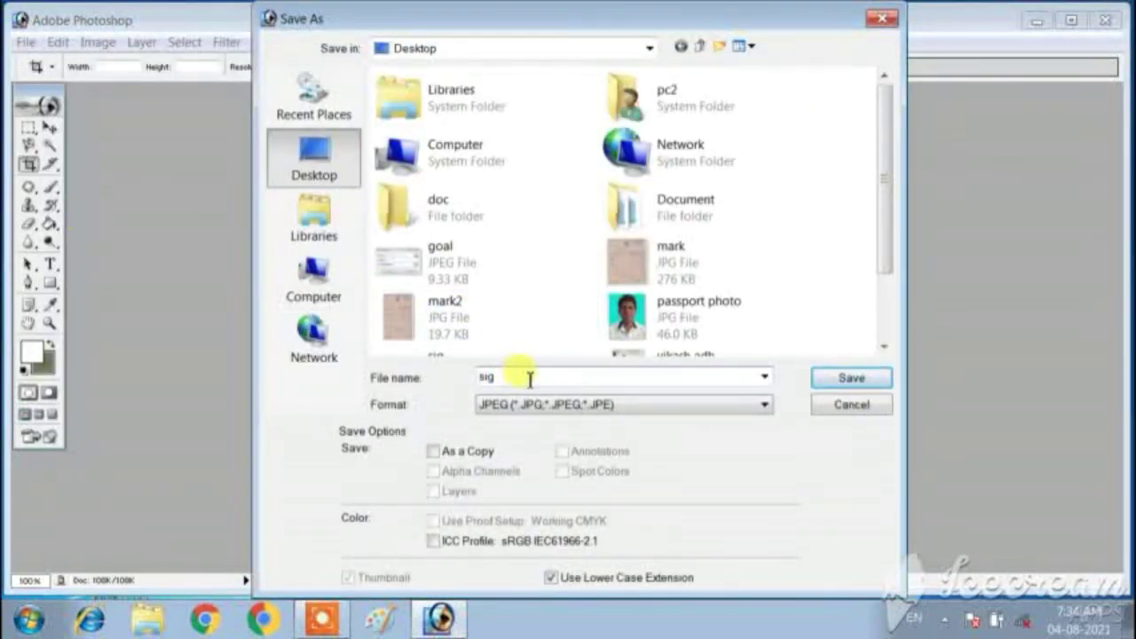
{"action": "type", "text": "2"}
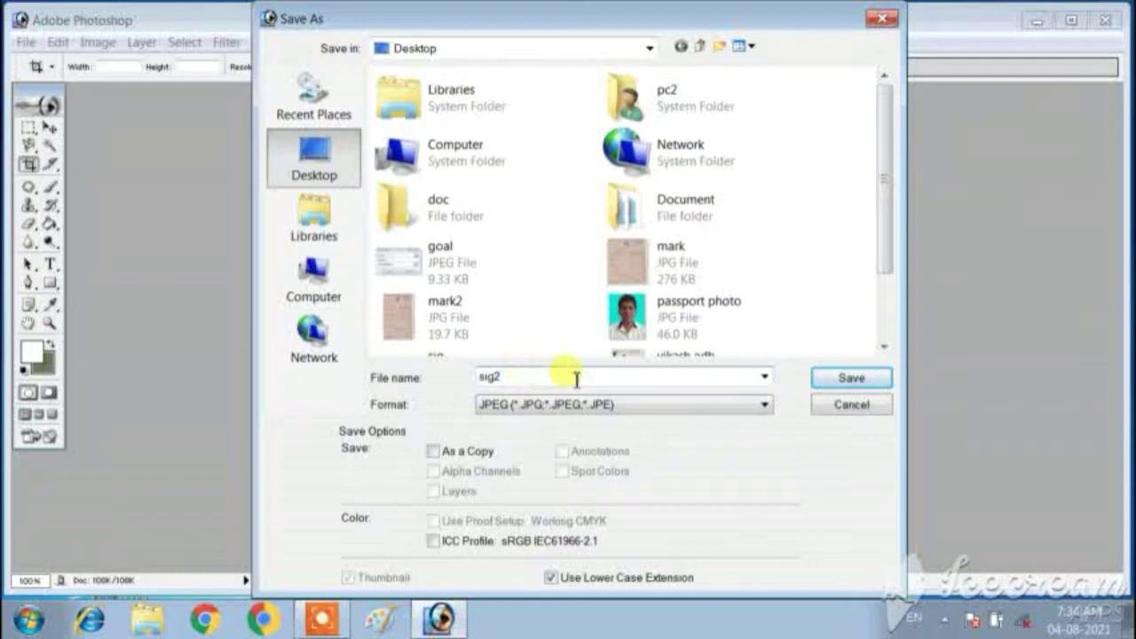
{"action": "left_click", "coordinate": [850, 380]}
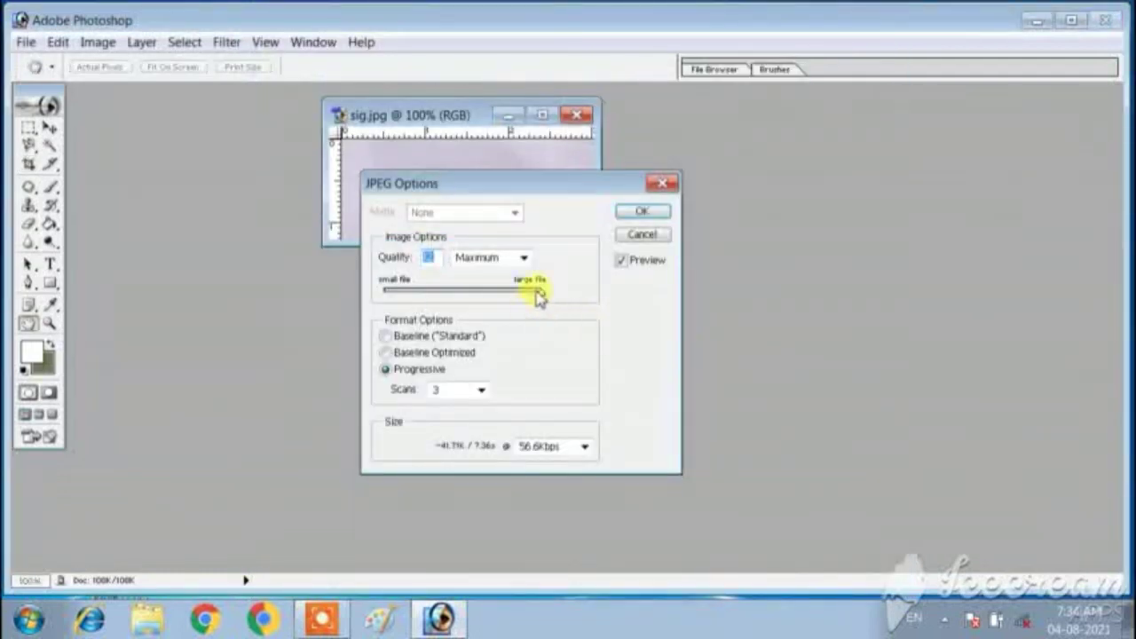
{"action": "left_click_drag", "start_coordinate": [540, 296], "coordinate": [453, 298]}
{"action": "left_click", "coordinate": [635, 212]}
{"action": "key", "text": "c"}
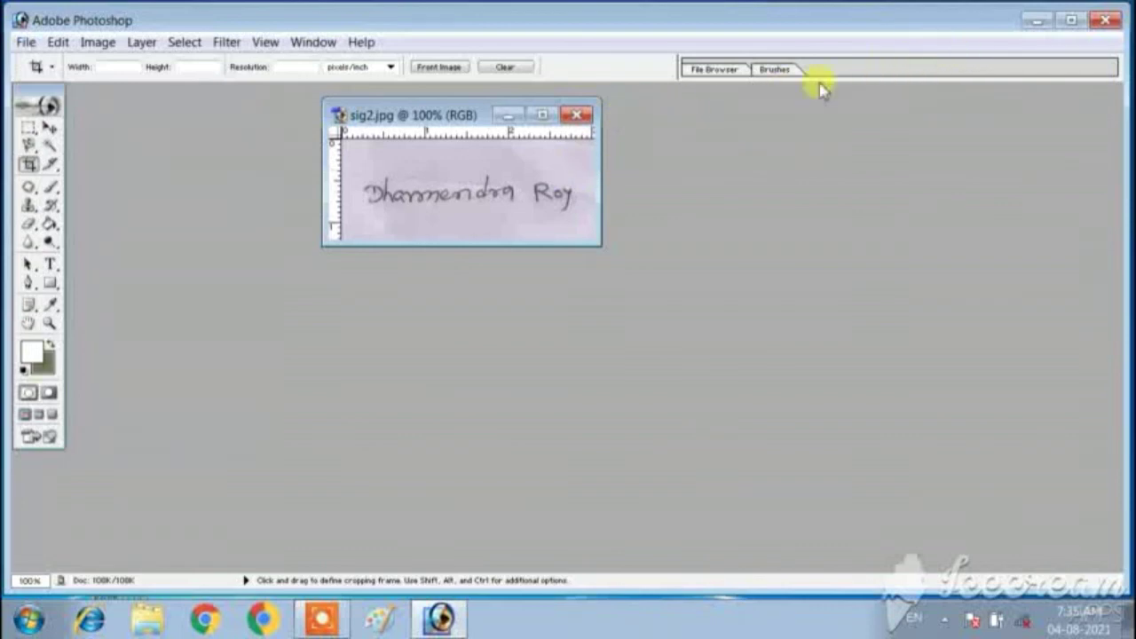
Move the sig2 file next to mark2 on the desktop and check its size and size on disk in its properties
{"action": "left_click", "coordinate": [1036, 21]}
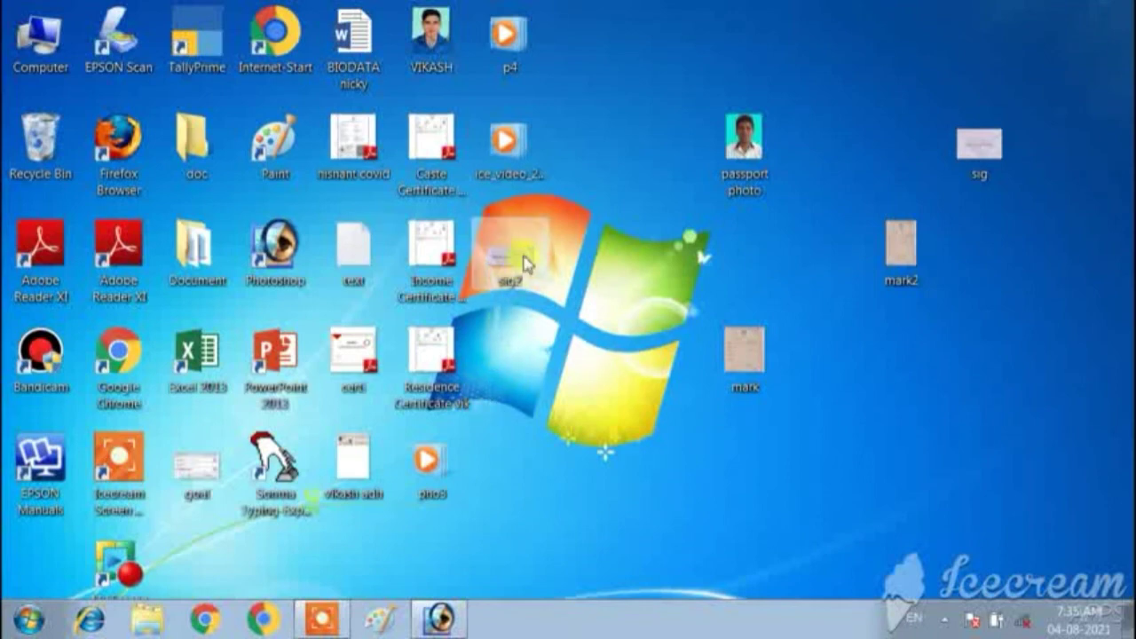
{"action": "left_click_drag", "start_coordinate": [1017, 297], "coordinate": [1029, 255]}
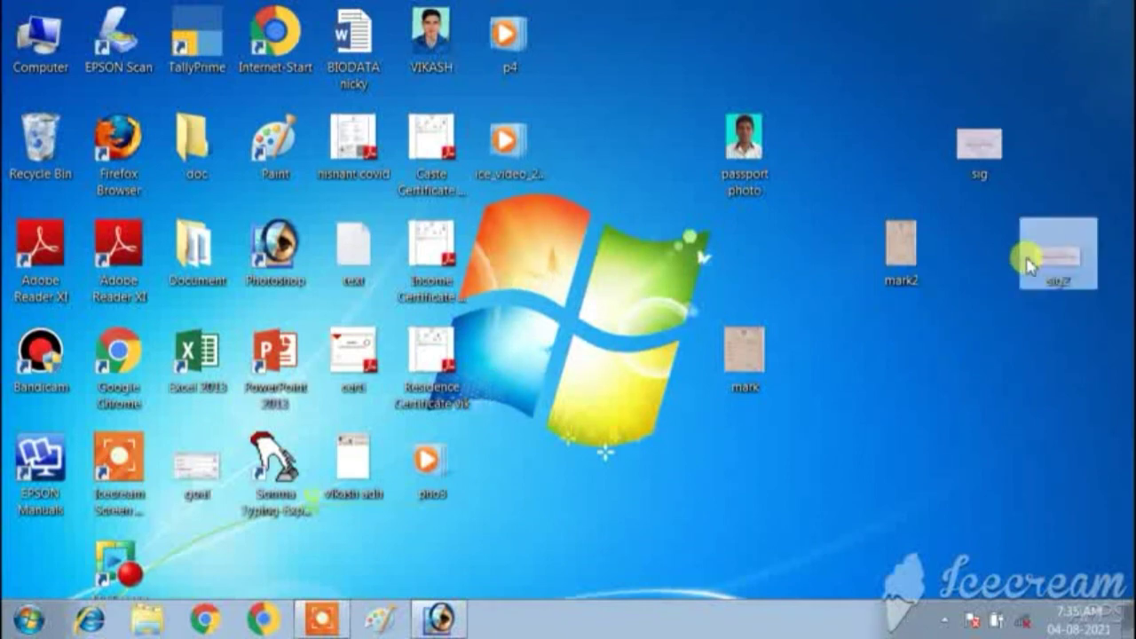
{"action": "right_click", "coordinate": [1048, 253]}
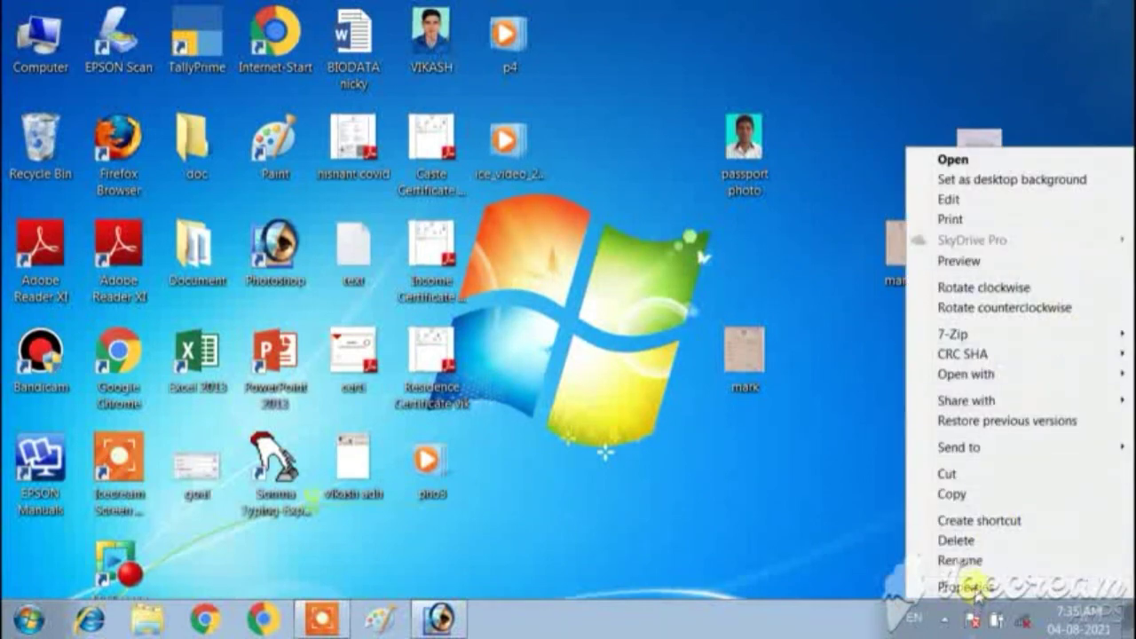
{"action": "left_click", "coordinate": [964, 587]}
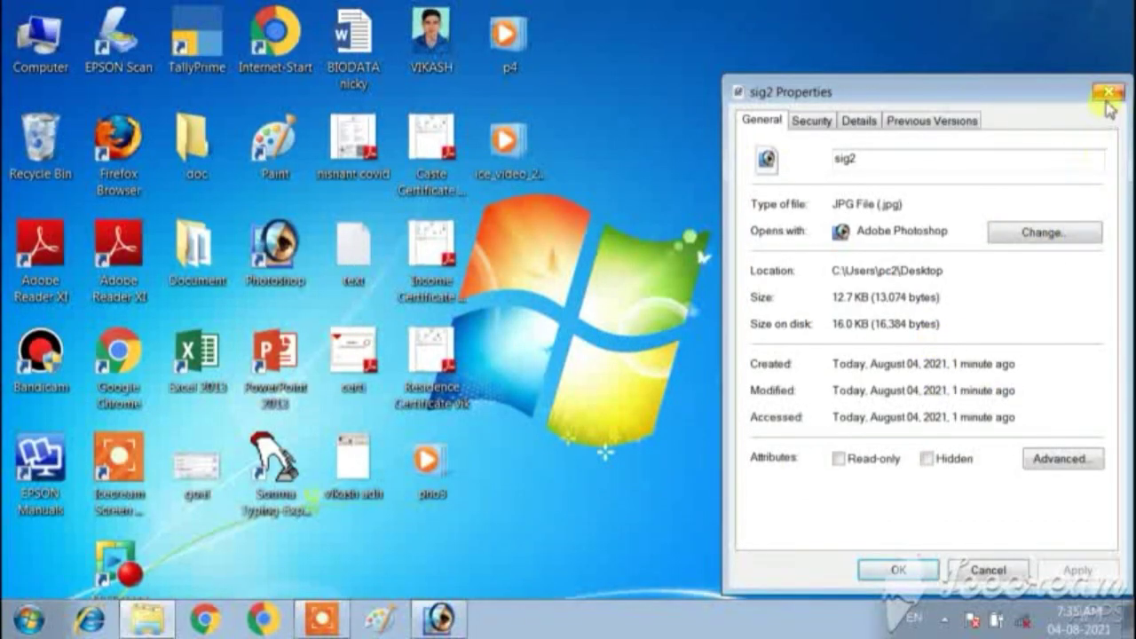
{"action": "left_click", "coordinate": [1111, 85]}
Open the passport photo image from the desktop in Photoshop and clear the workspace by minimizing the sig2 image
{"action": "left_click", "coordinate": [742, 142]}
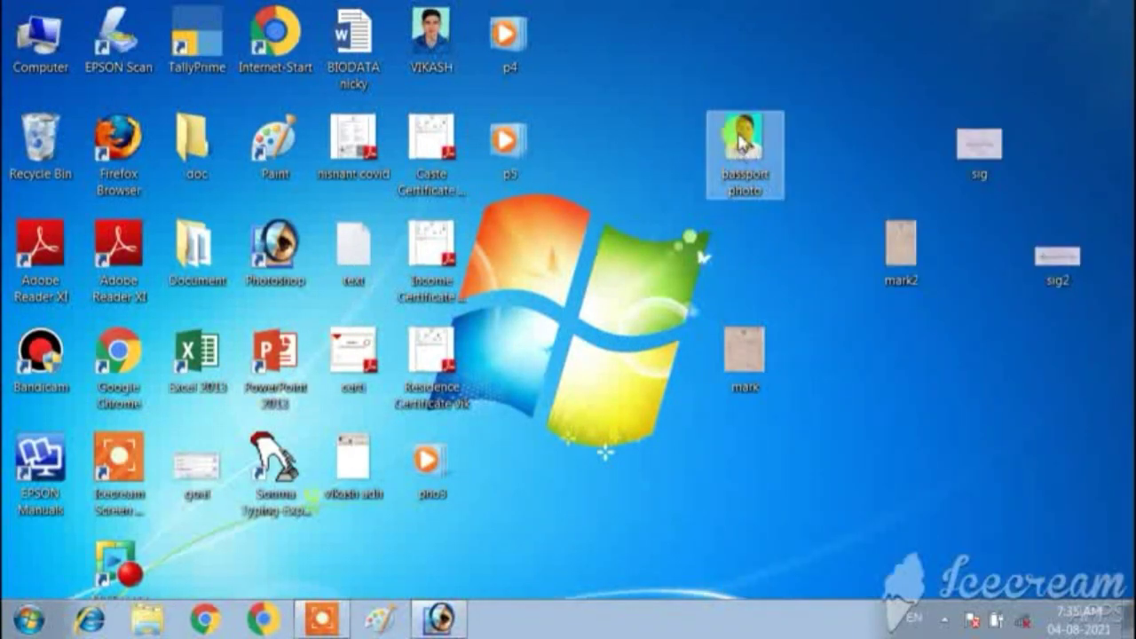
{"action": "right_click", "coordinate": [742, 142]}
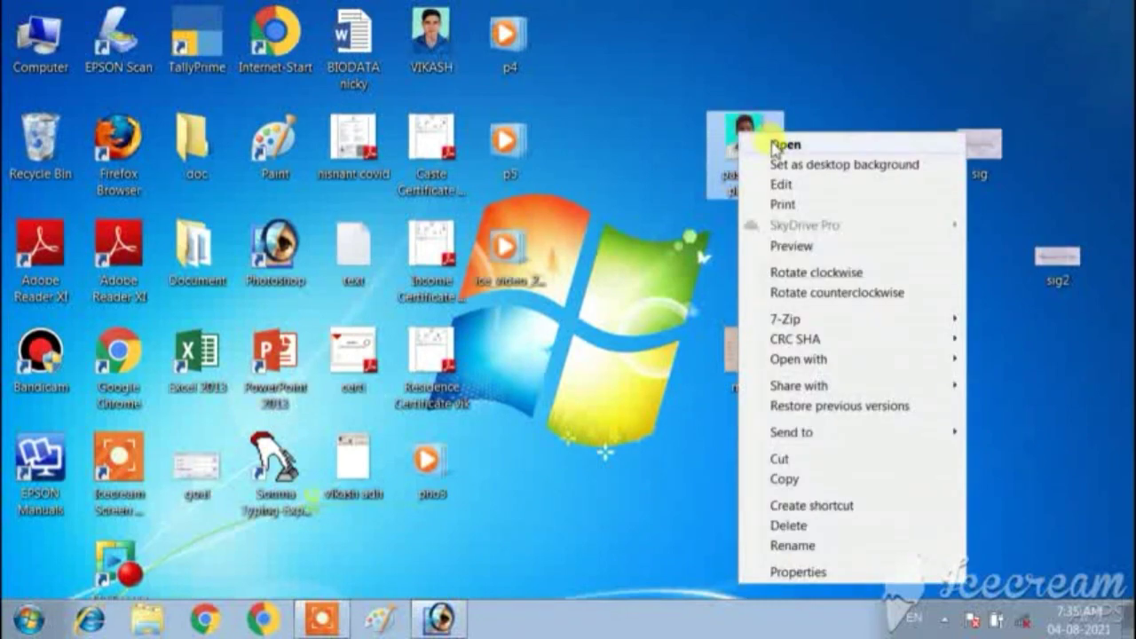
{"action": "left_click", "coordinate": [774, 146]}
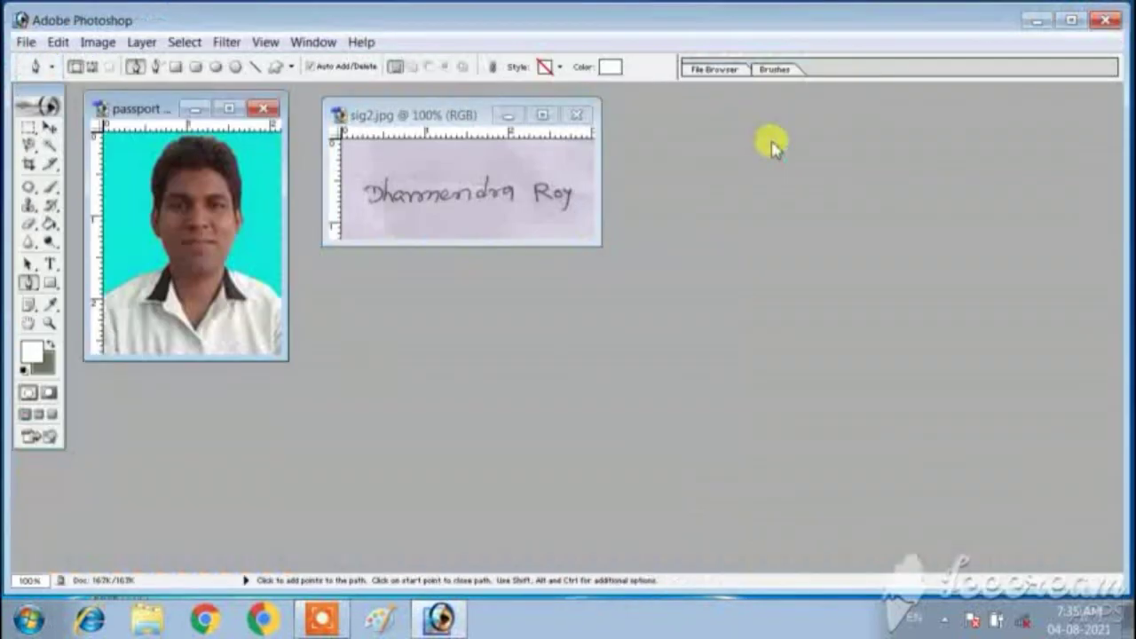
{"action": "left_click", "coordinate": [507, 115]}
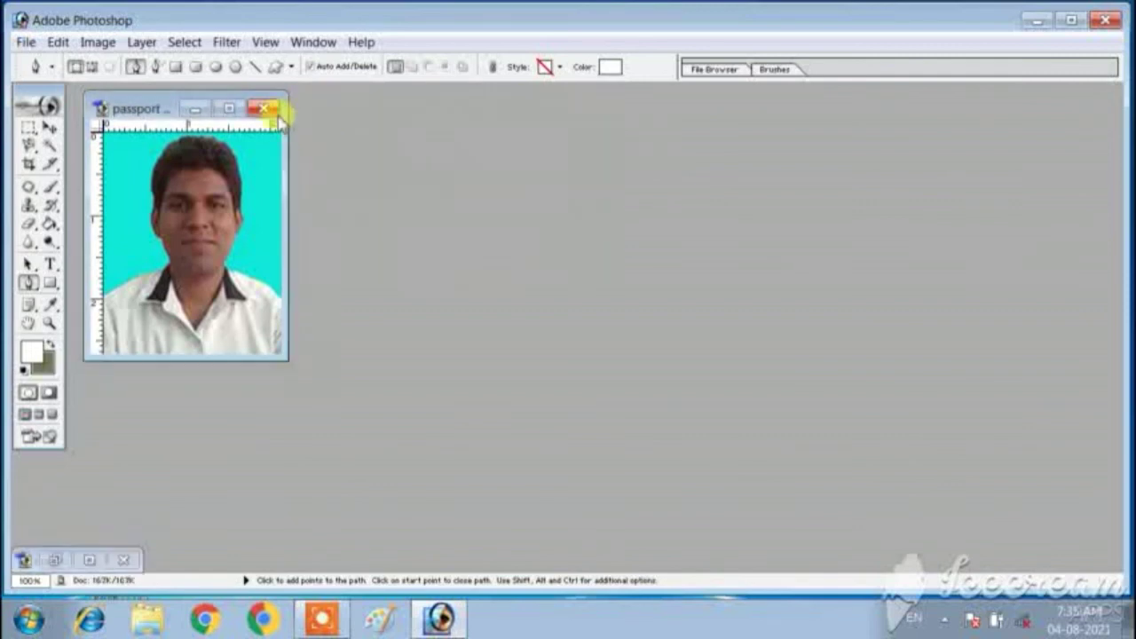
{"action": "left_click_drag", "start_coordinate": [140, 108], "coordinate": [323, 118]}
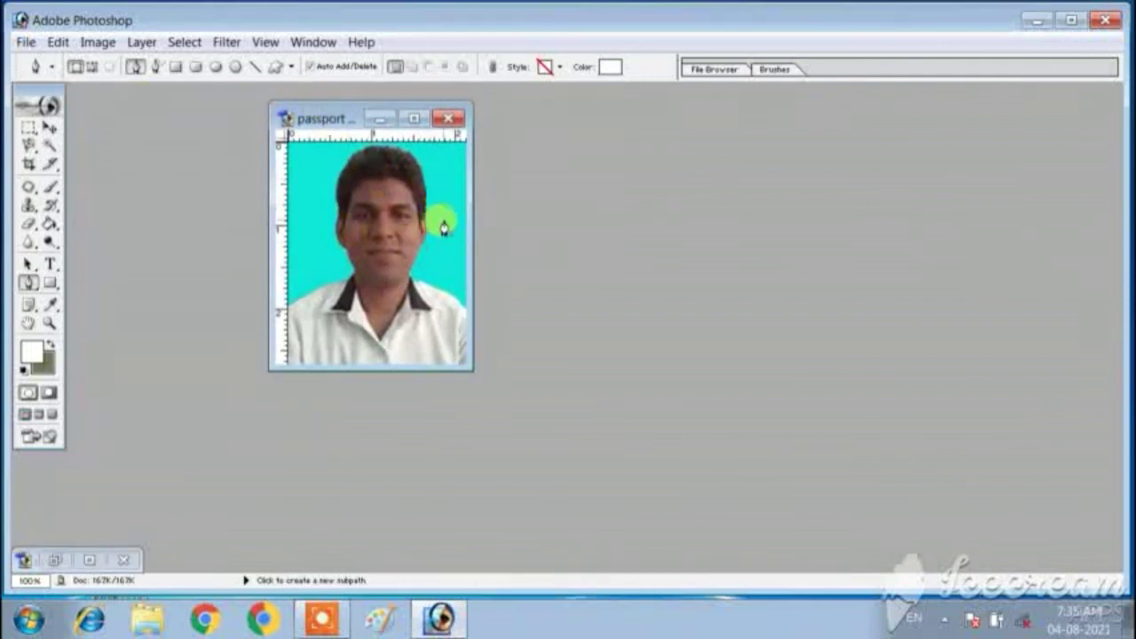
Resize the passport photo to 150 pixels wide and 200 pixels high
{"action": "left_click", "coordinate": [93, 44]}
{"action": "left_click", "coordinate": [141, 186]}
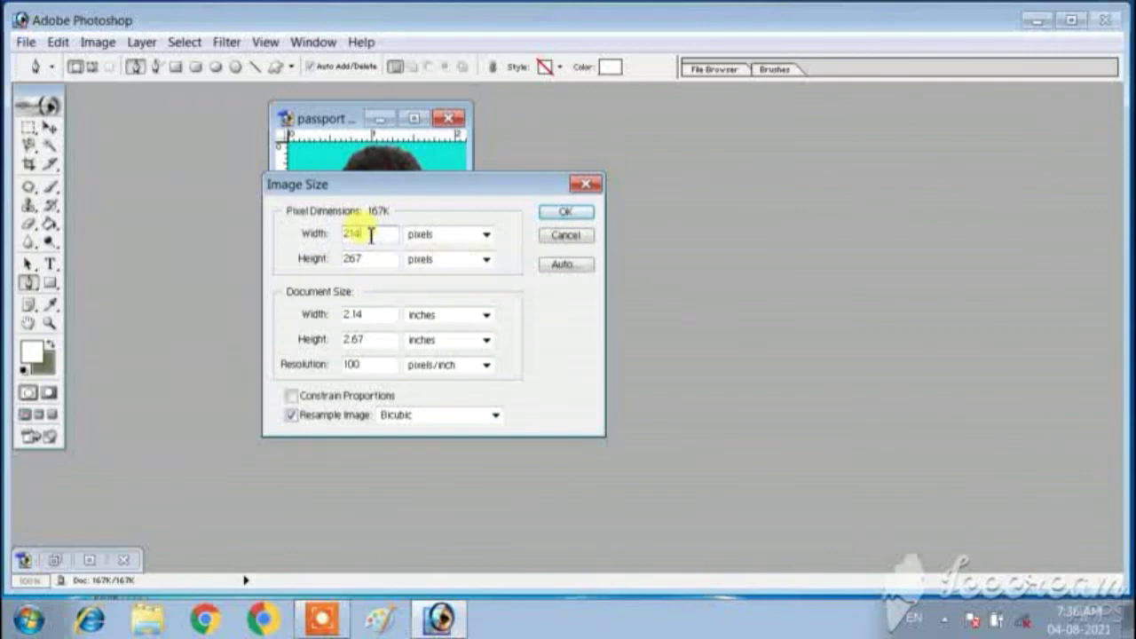
{"action": "left_click_drag", "start_coordinate": [371, 235], "coordinate": [320, 236]}
{"action": "type", "text": "150"}
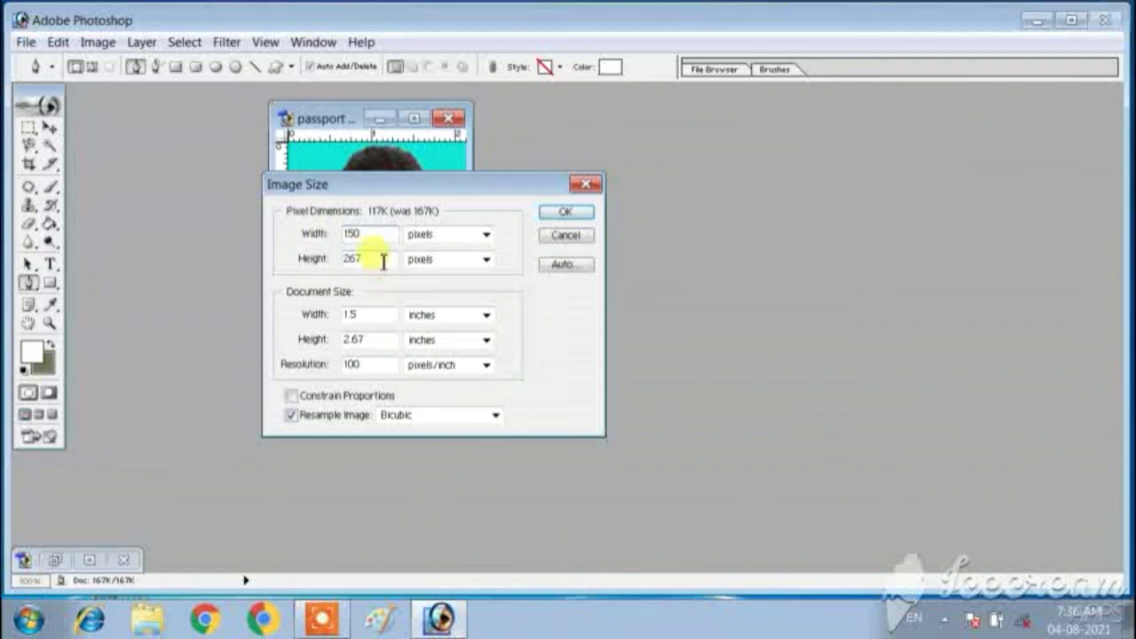
{"action": "left_click_drag", "start_coordinate": [381, 260], "coordinate": [286, 262]}
{"action": "type", "text": "200"}
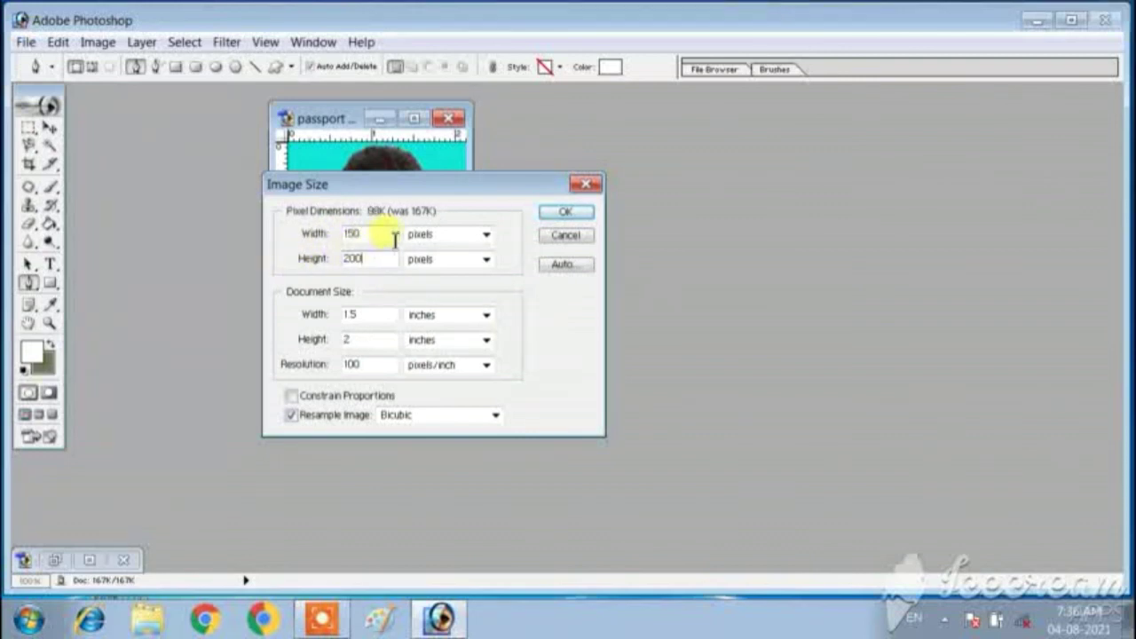
{"action": "left_click", "coordinate": [567, 213]}
Save the resized photo to the desktop as a lower-quality JPEG named passport photo2 and exit Photoshop
{"action": "left_click", "coordinate": [26, 43]}
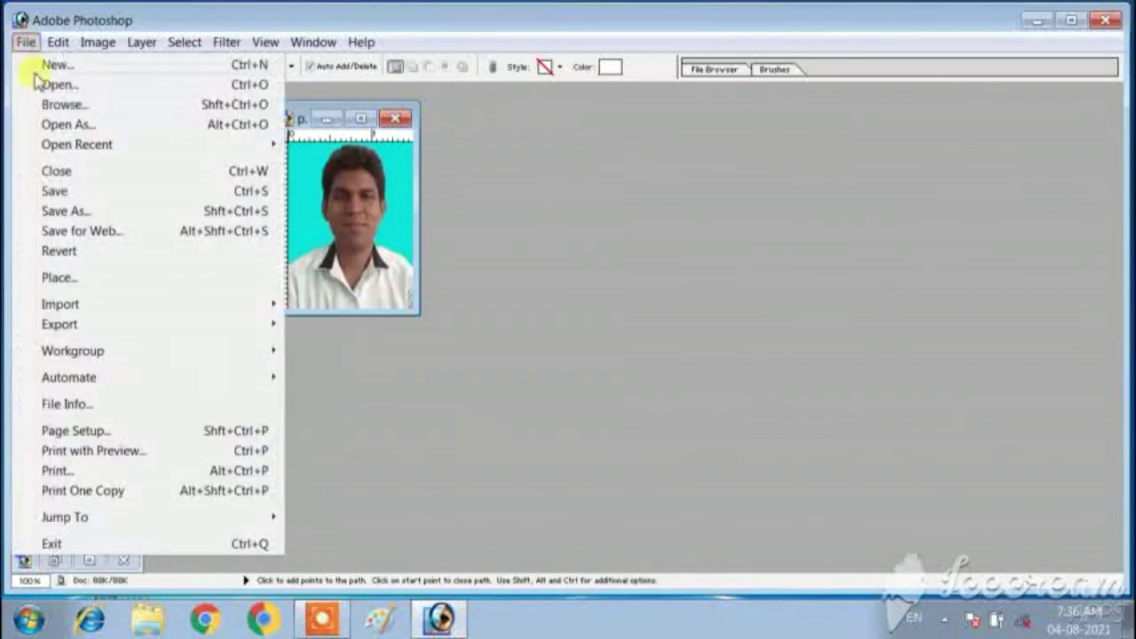
{"action": "left_click", "coordinate": [80, 214]}
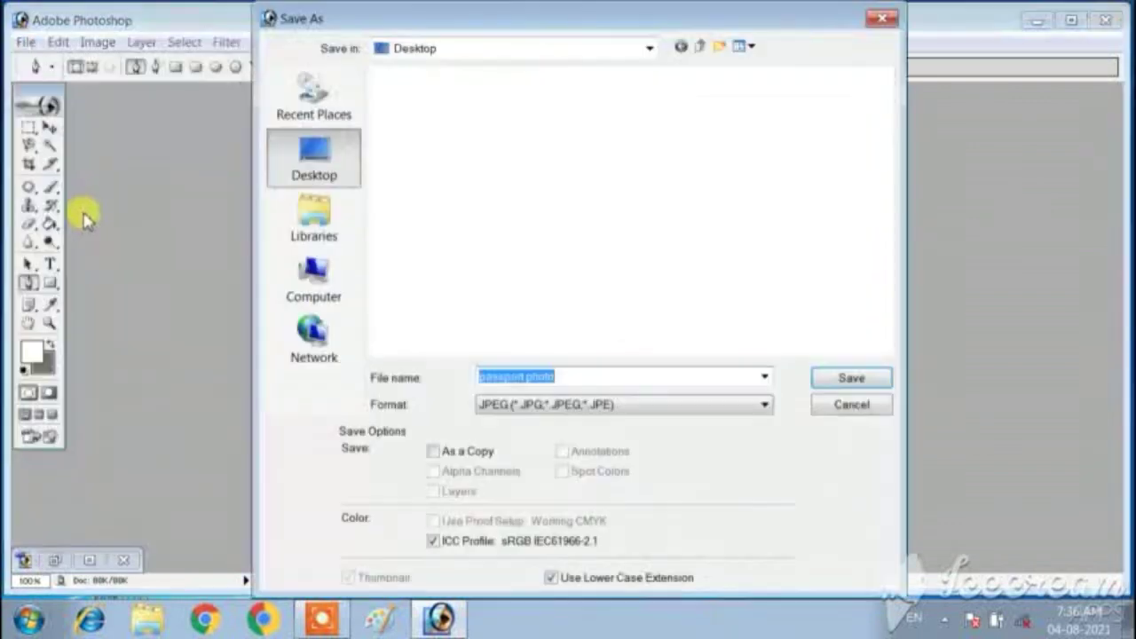
{"action": "left_click", "coordinate": [585, 377]}
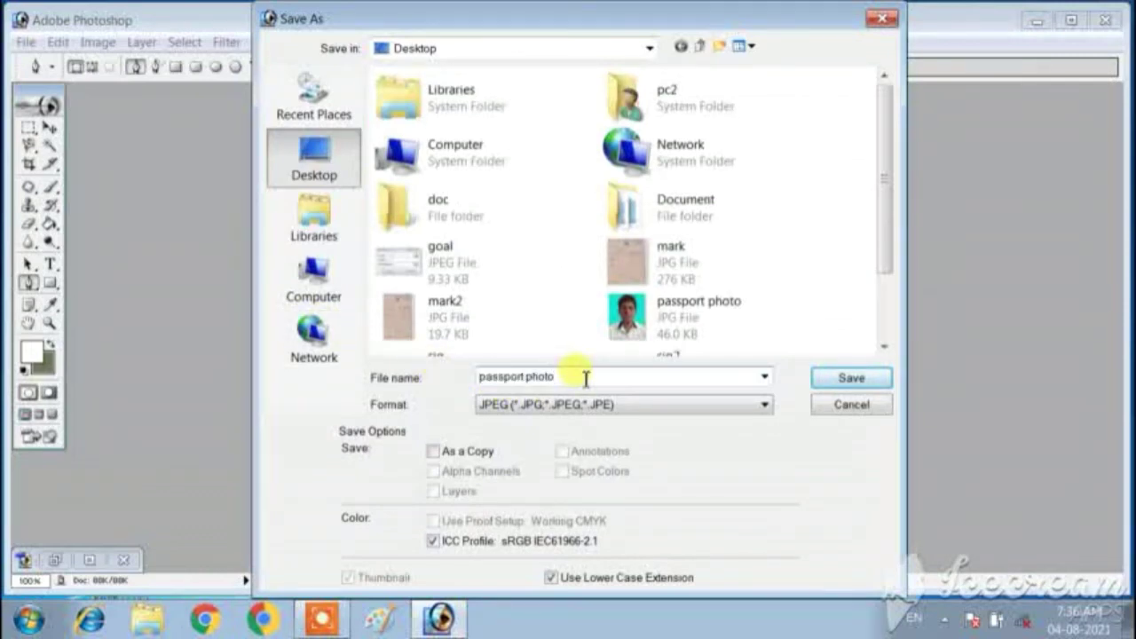
{"action": "type", "text": "2"}
{"action": "left_click", "coordinate": [843, 379]}
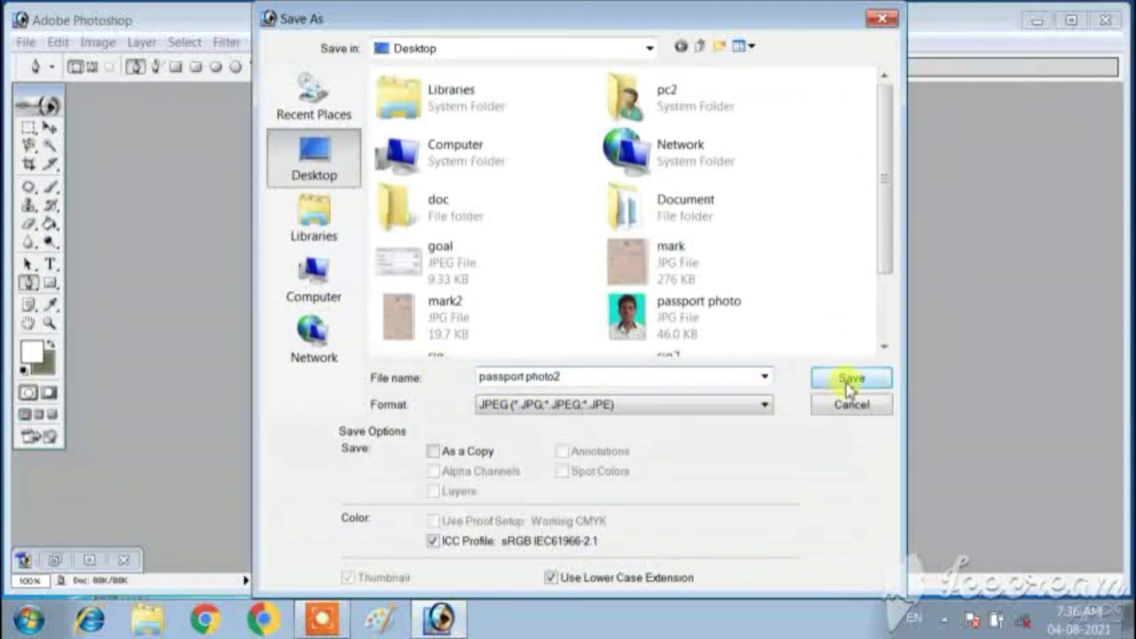
{"action": "left_click_drag", "start_coordinate": [543, 295], "coordinate": [449, 298]}
{"action": "left_click", "coordinate": [641, 211]}
{"action": "key", "text": "p"}
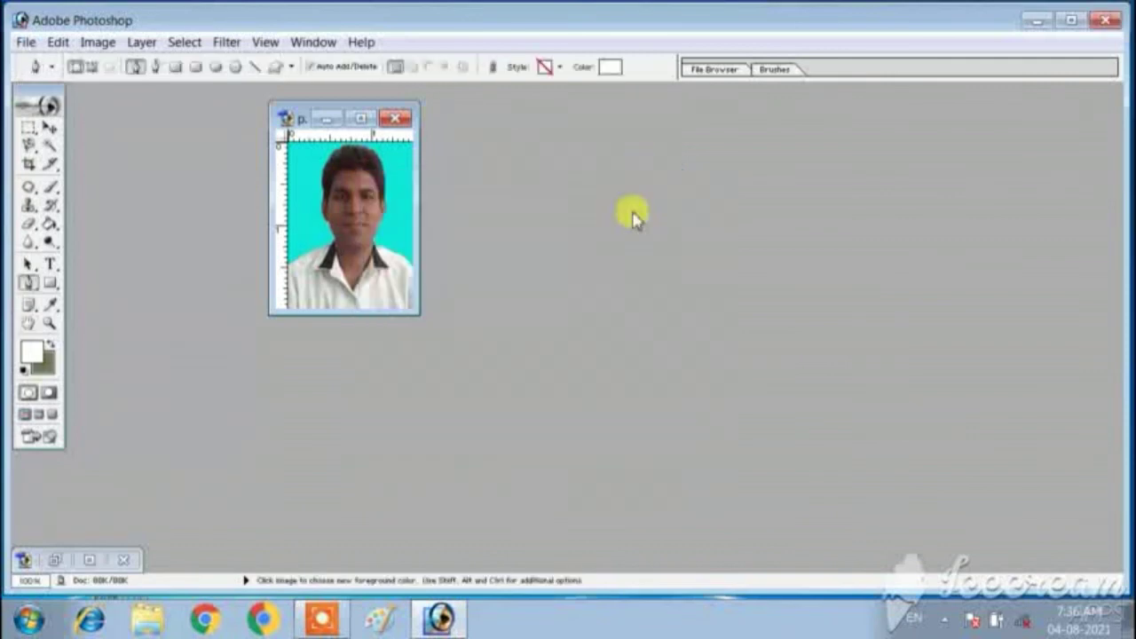
{"action": "left_click", "coordinate": [1105, 25]}
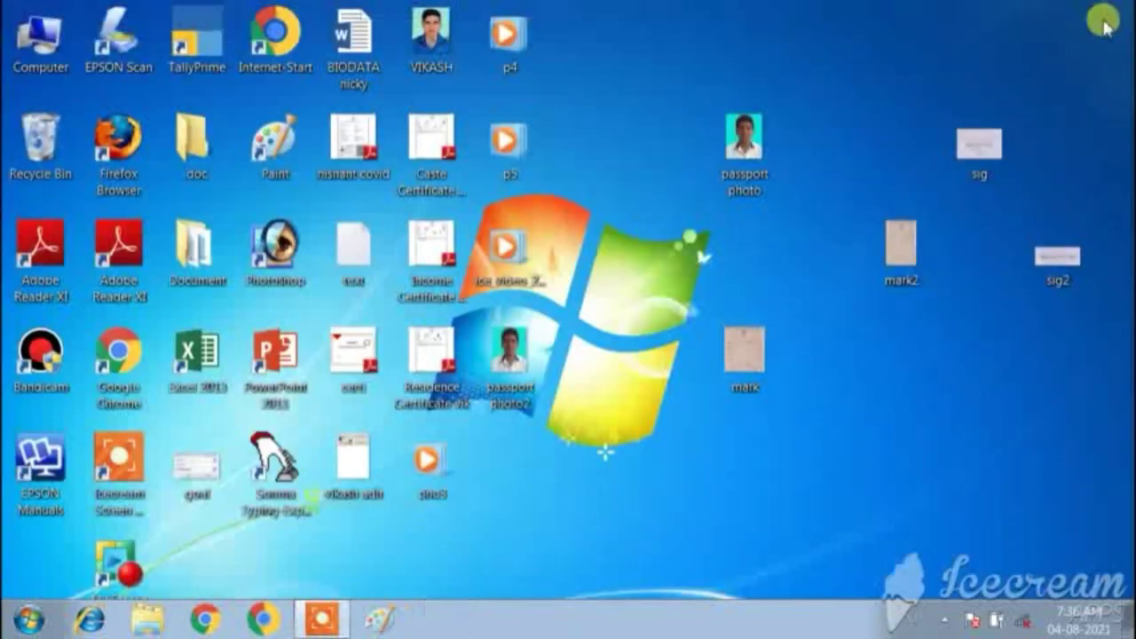
Move the passport photo2 file to the open area beside mark on the desktop and check its file size in its properties
{"action": "left_click_drag", "start_coordinate": [533, 366], "coordinate": [928, 377]}
{"action": "right_click", "coordinate": [908, 380]}
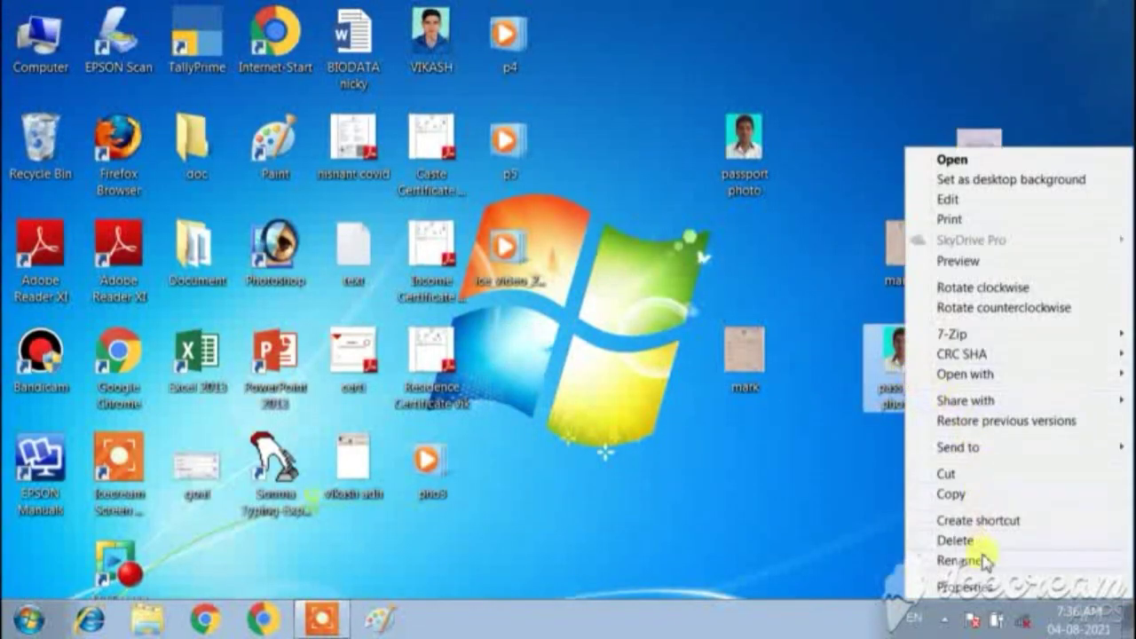
{"action": "left_click", "coordinate": [957, 587]}
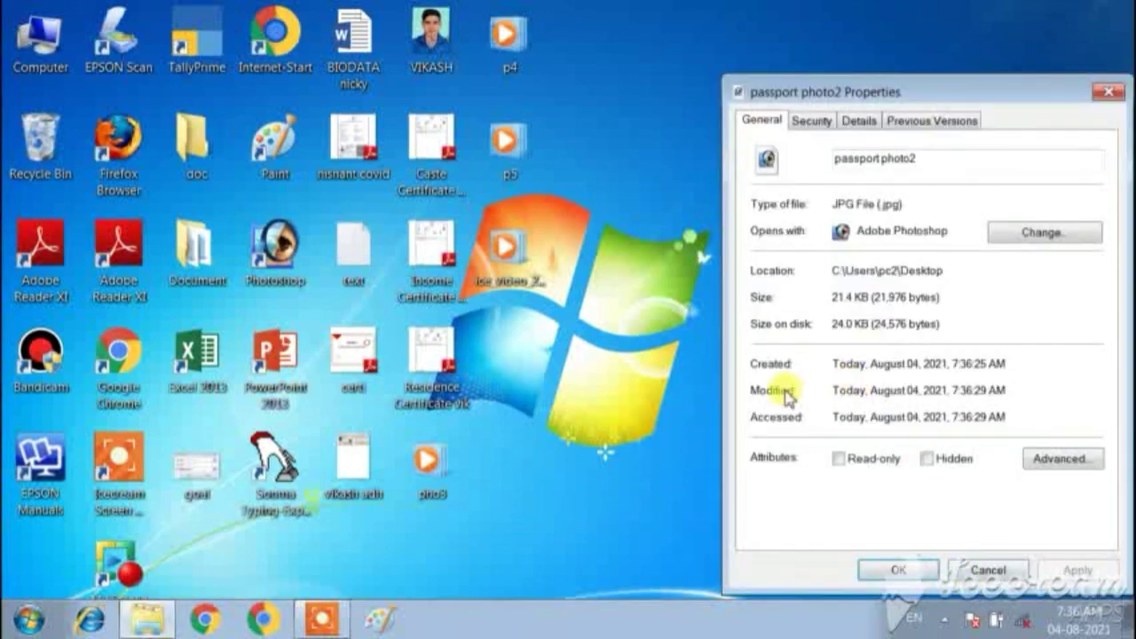